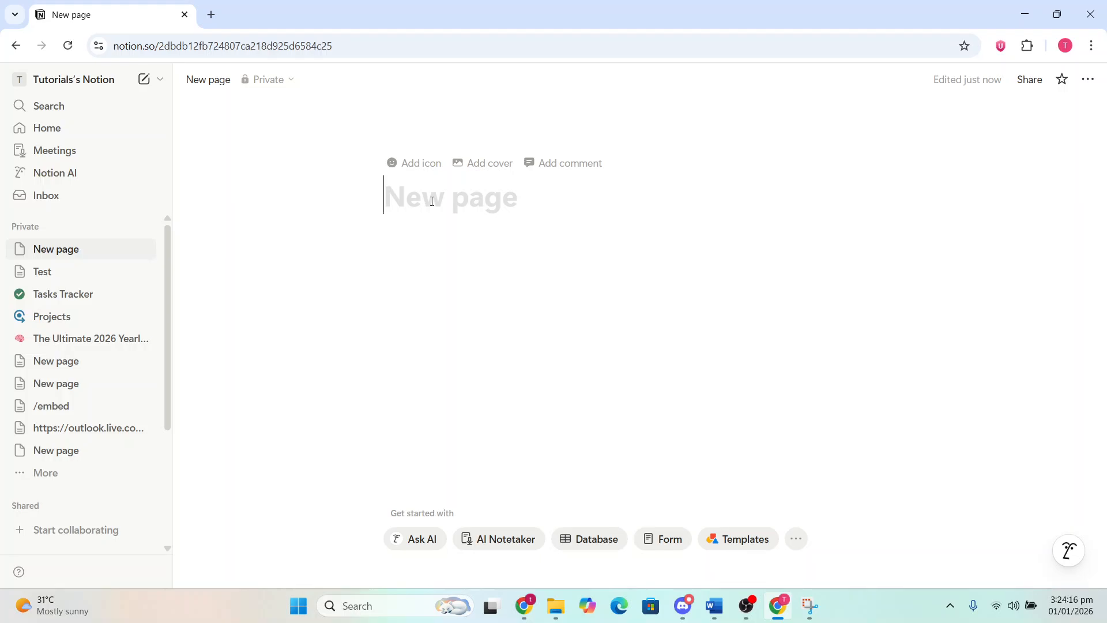
Title the new page "Trading Journal" and continue into the page body
text(Tradi)
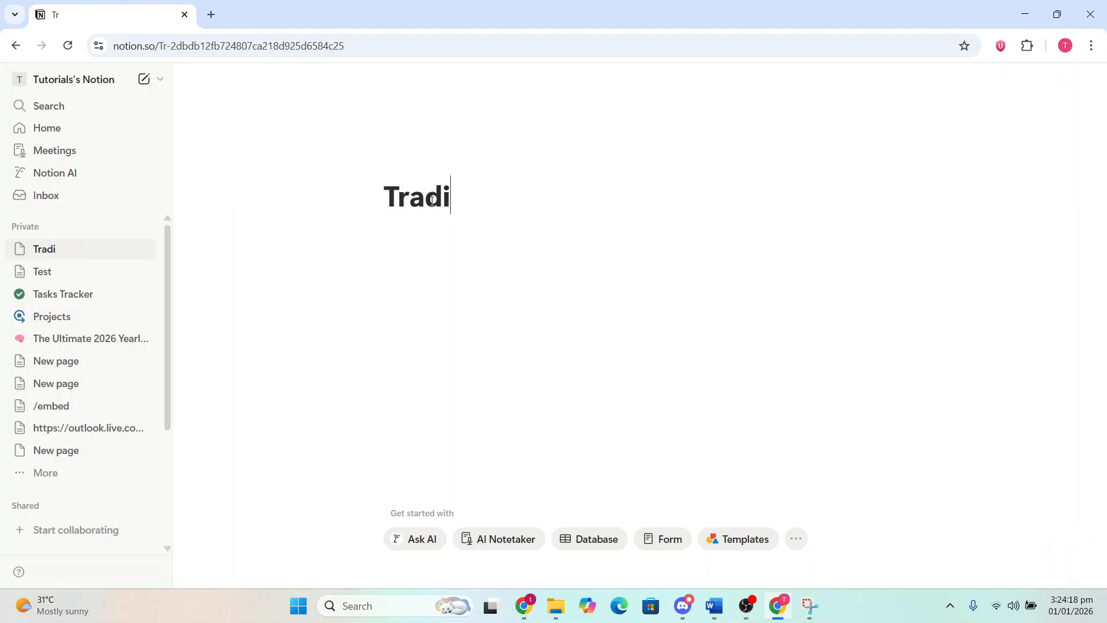
text(ng Journe)
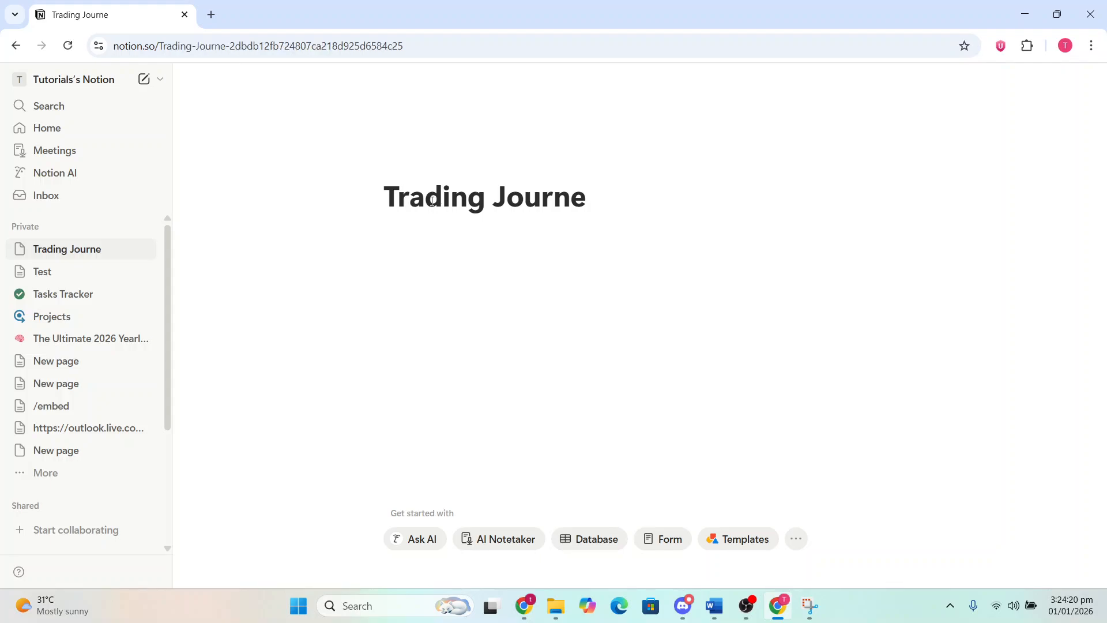
key(BackSpace)
text(al)
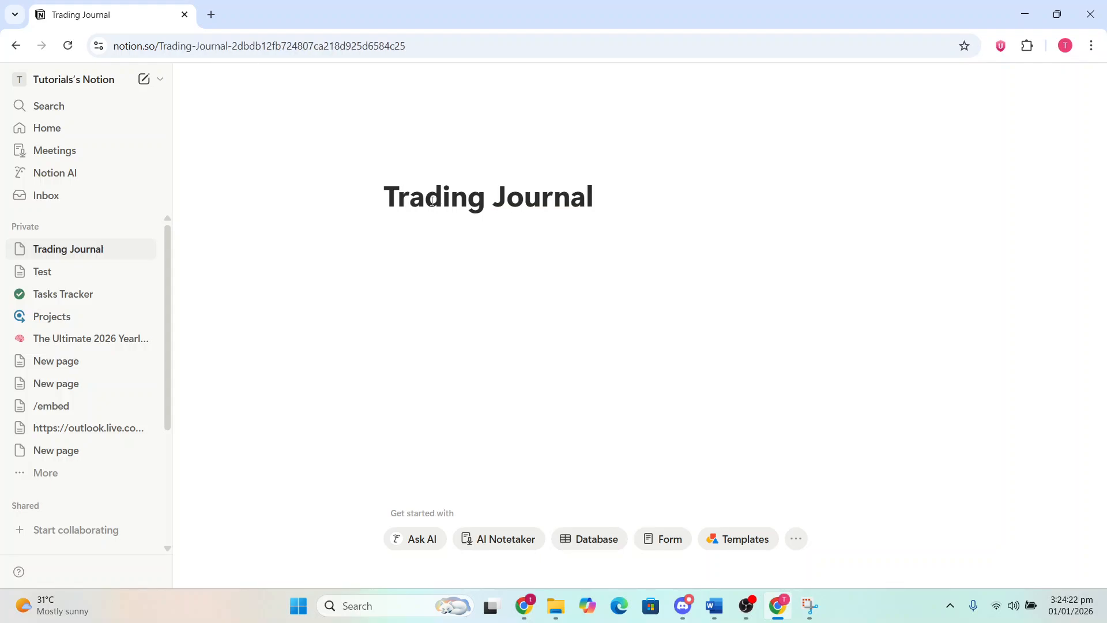
key(Return)
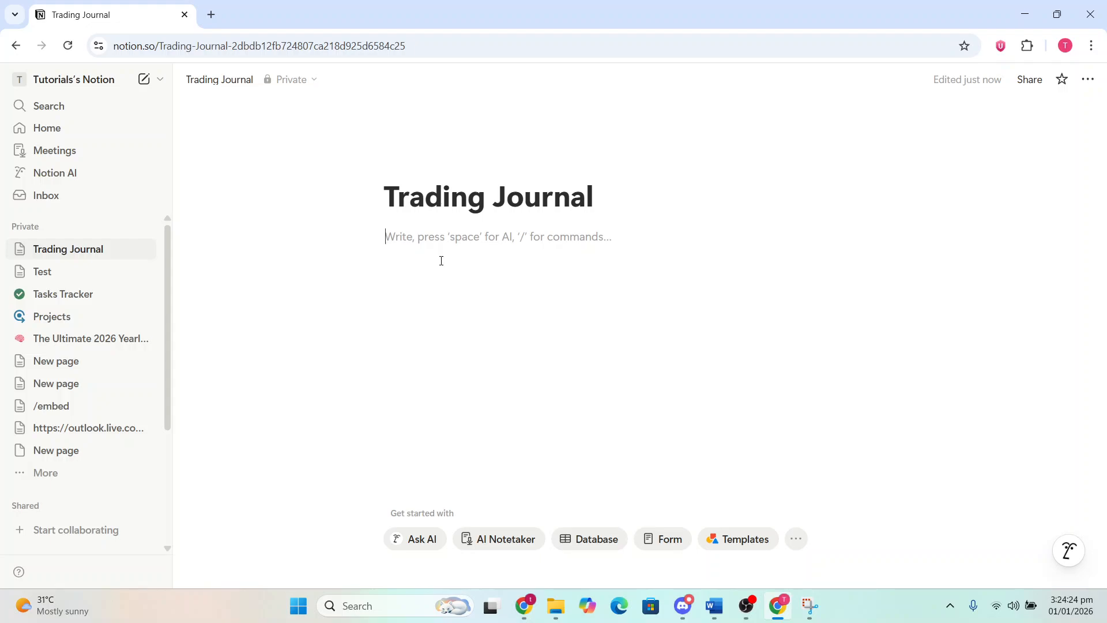
Insert a table view database below the page title, using a new empty data source
text(/table)
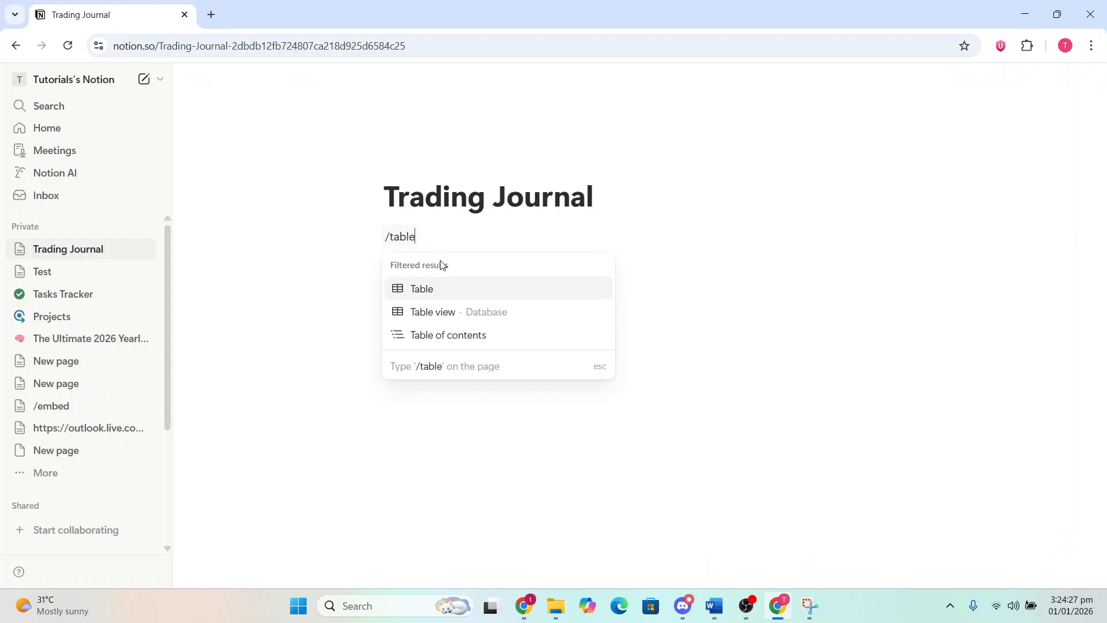
click(439, 321)
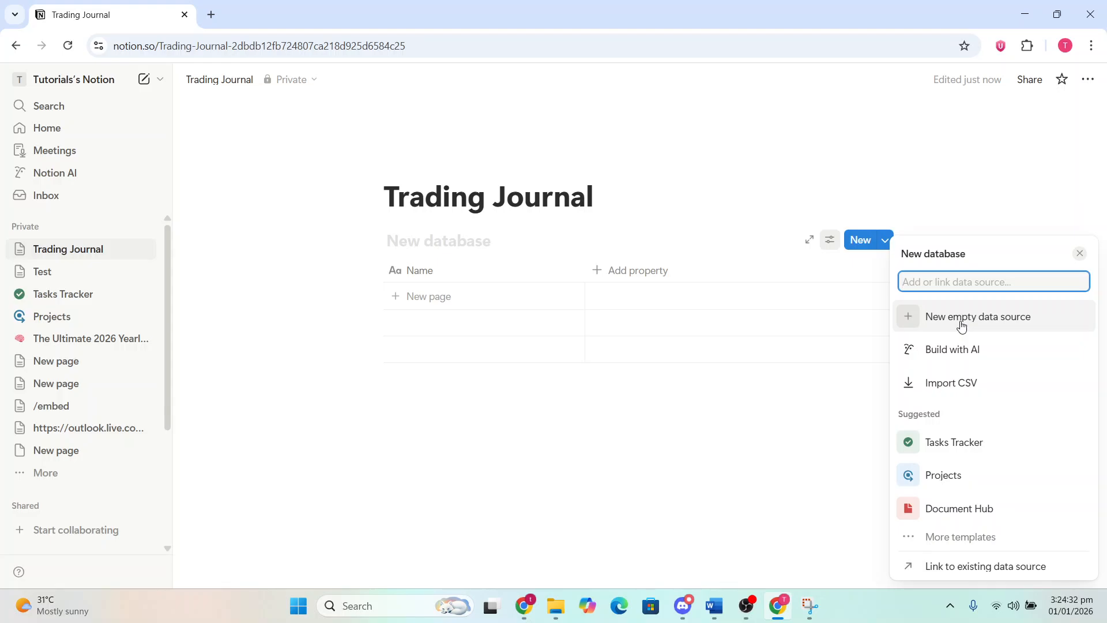
click(962, 327)
click(449, 296)
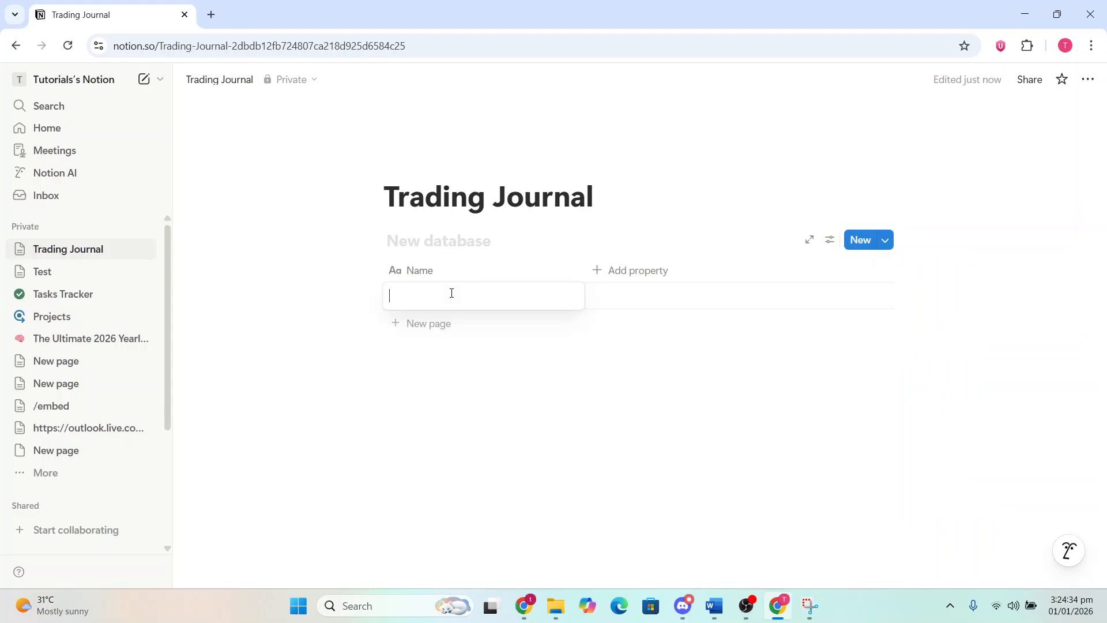
Rename the database's Name property to "Pair"
click(429, 270)
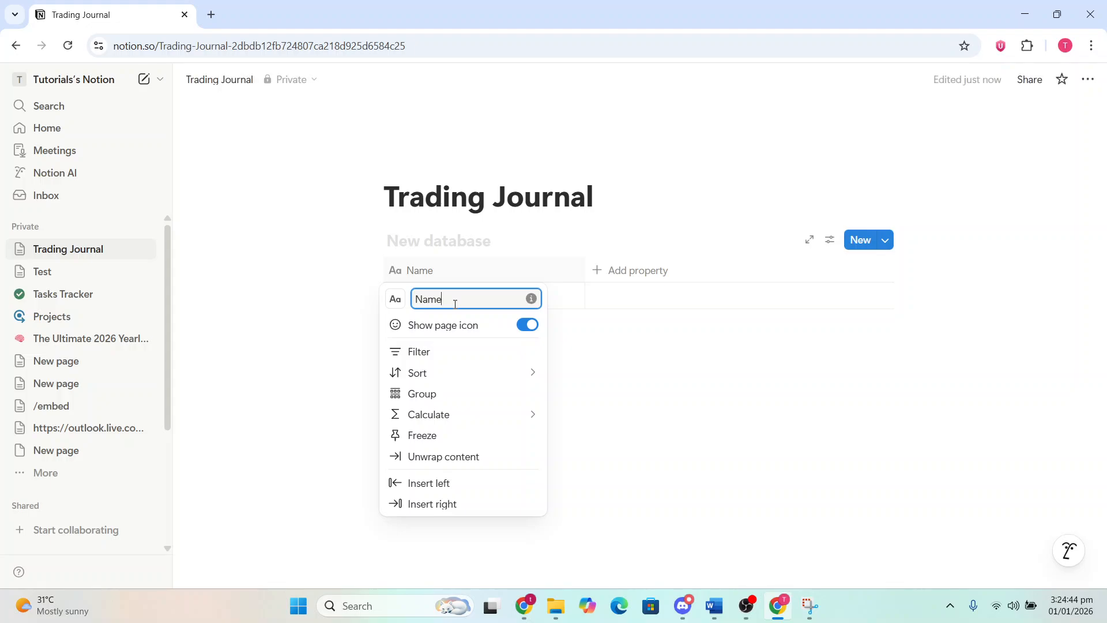
key(BackSpace)
key(BackSpace)
key(BackSpace)
key(BackSpace)
text(Pair)
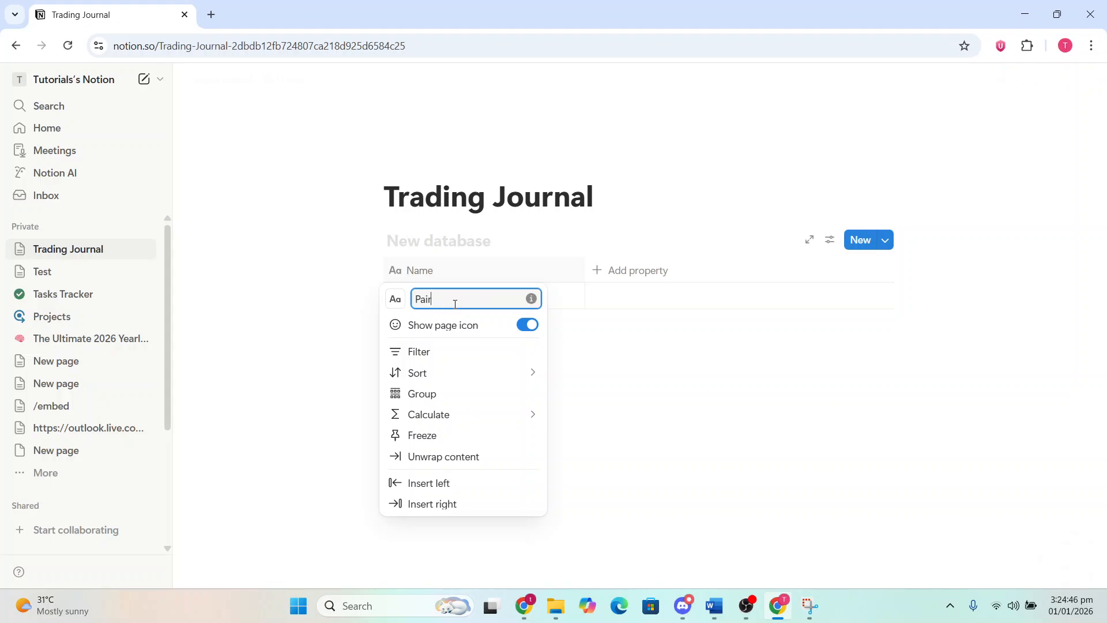
Search the property icons for "pair" and give the Pair property the cherries icon
click(397, 300)
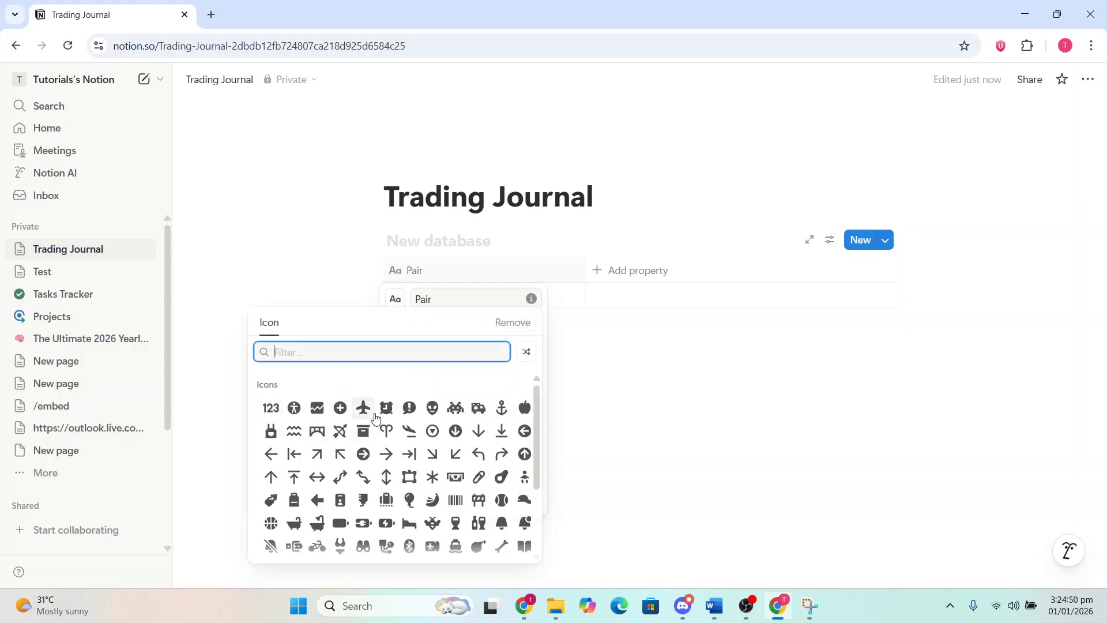
scroll(315, 441, down, 2)
scroll(314, 442, down, 3)
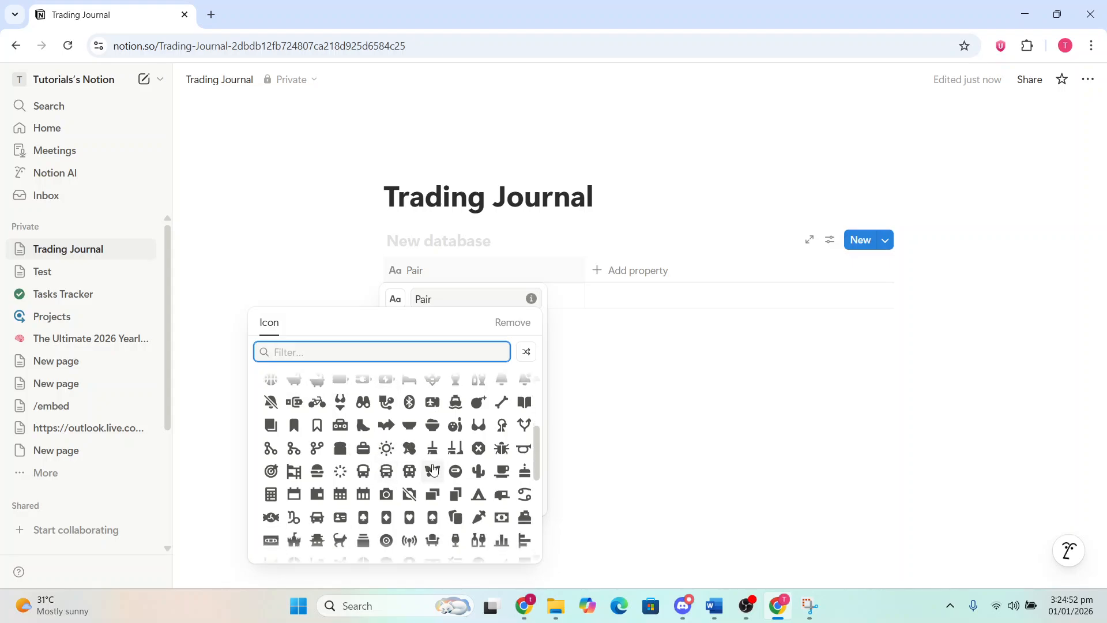
scroll(441, 487, down, 1)
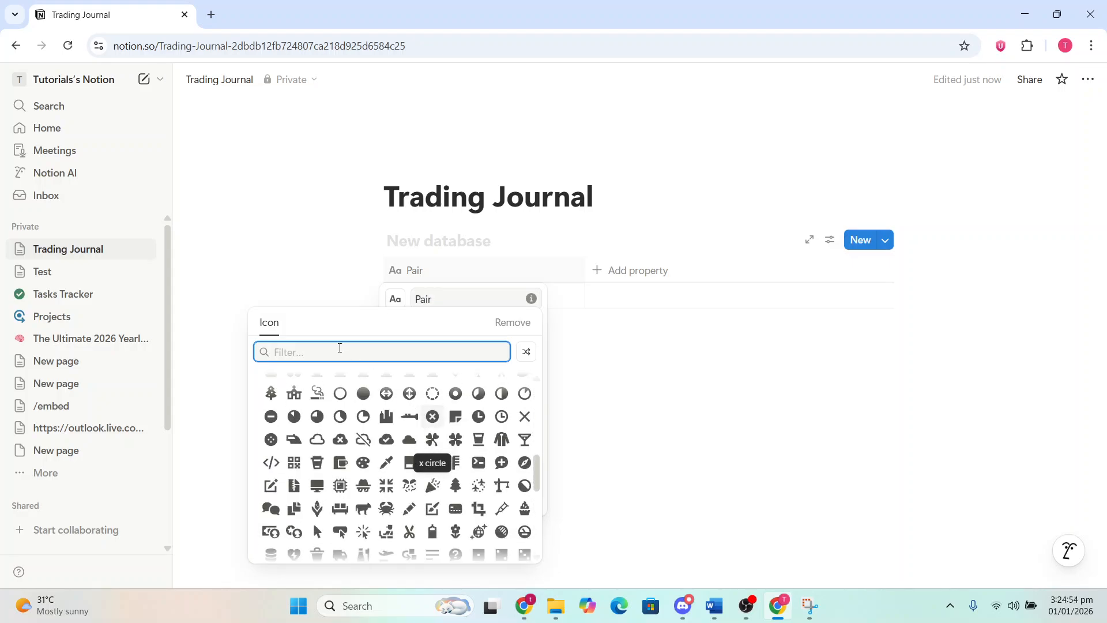
text(pair)
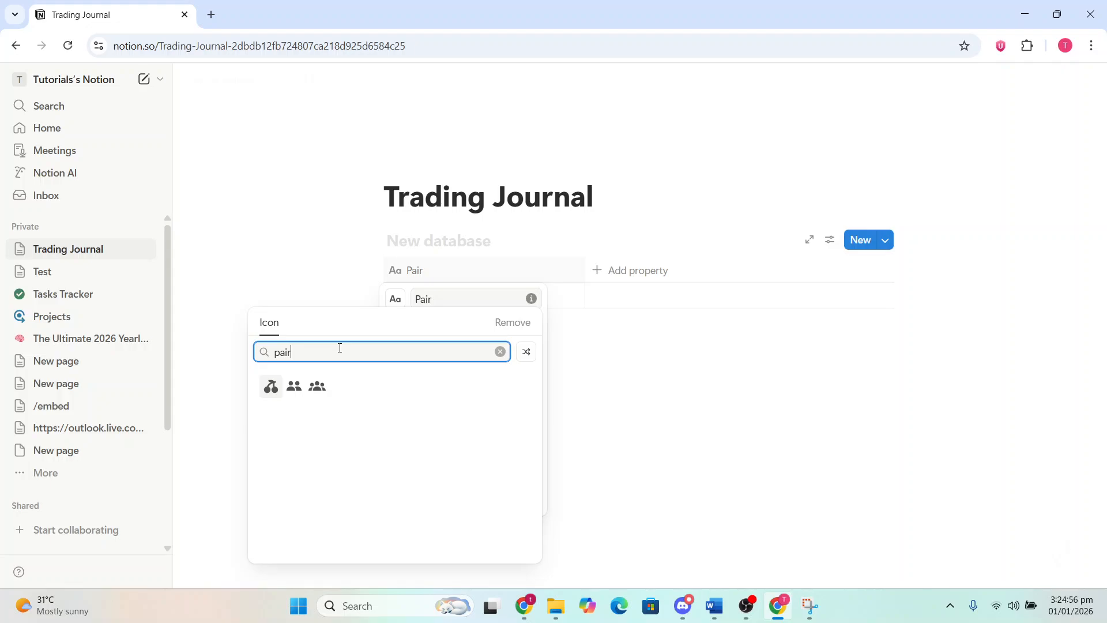
click(272, 388)
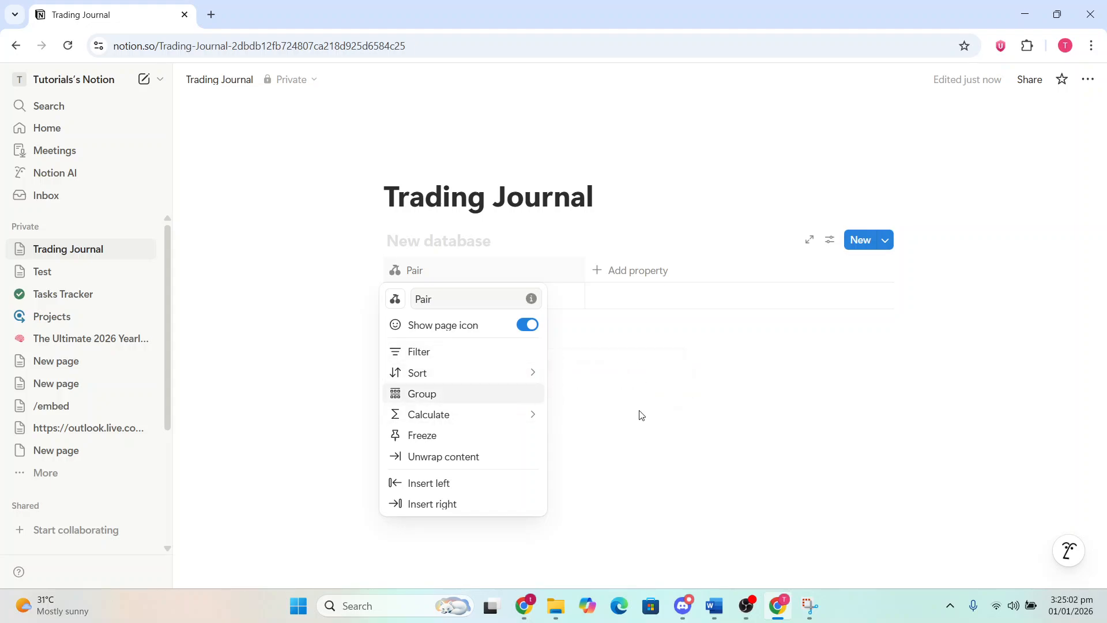
click(613, 299)
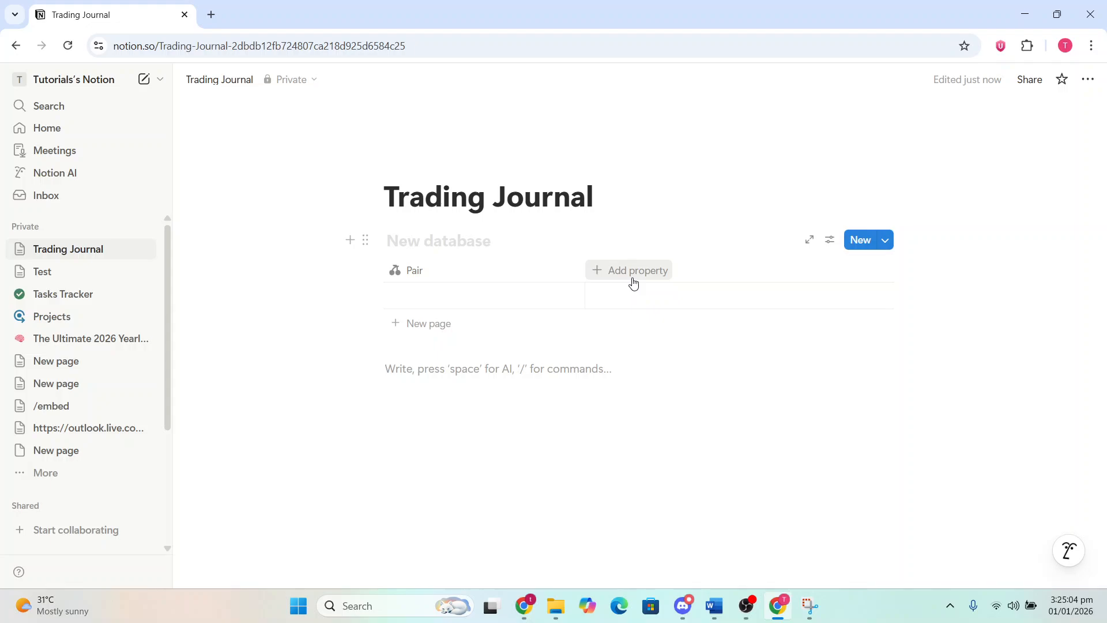
click(434, 294)
key(Escape)
click(432, 274)
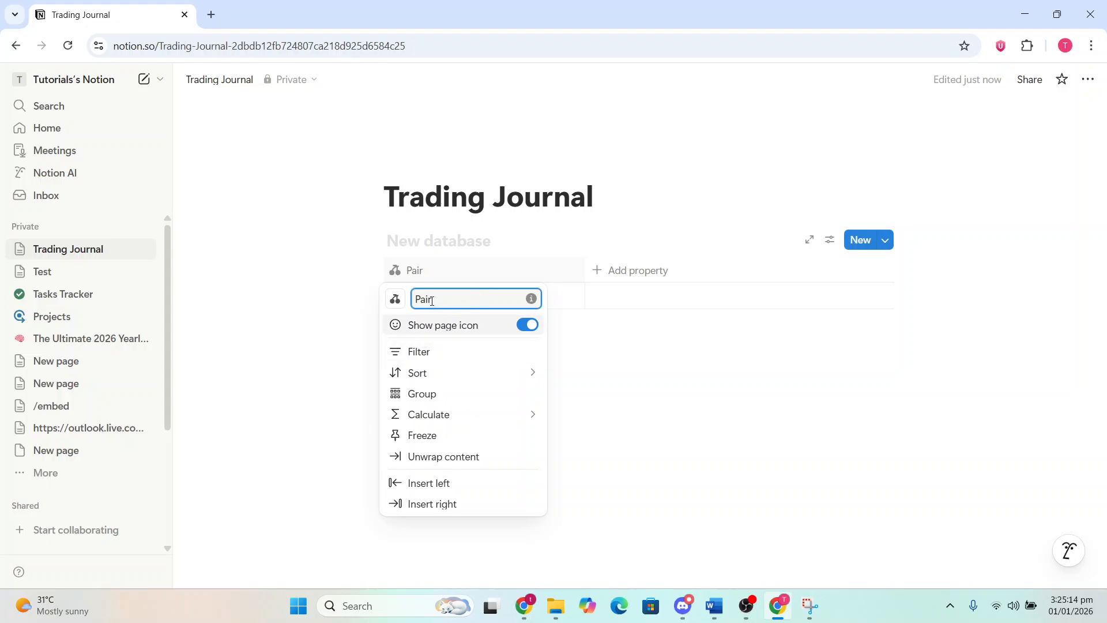
click(603, 400)
Enter "GBP/USD" as the Pair value of the first row
click(456, 303)
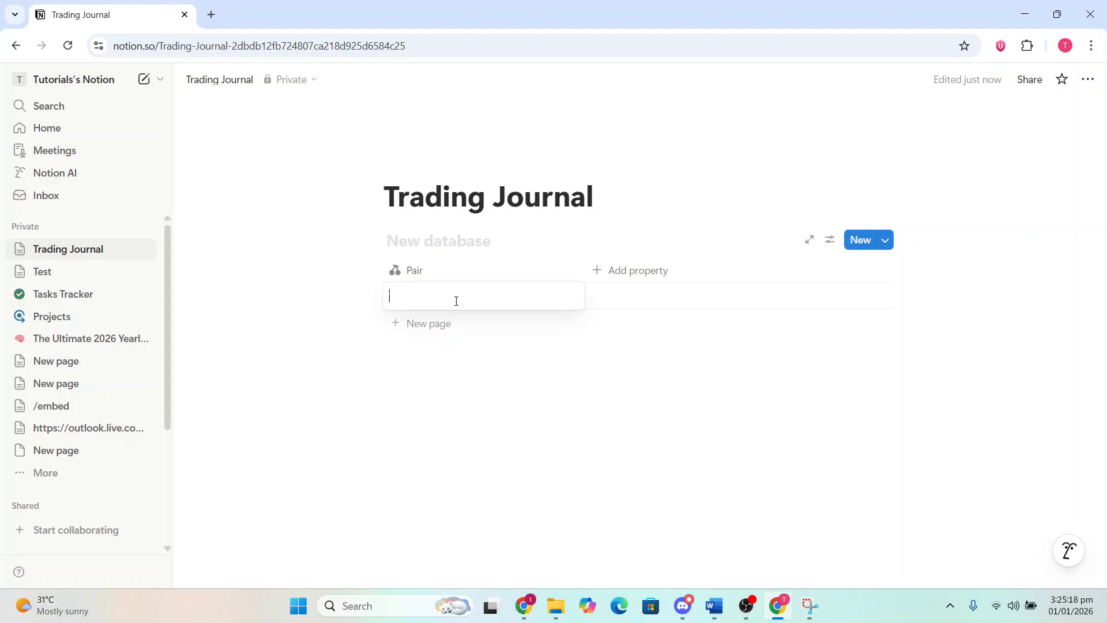
text(GBP/USD)
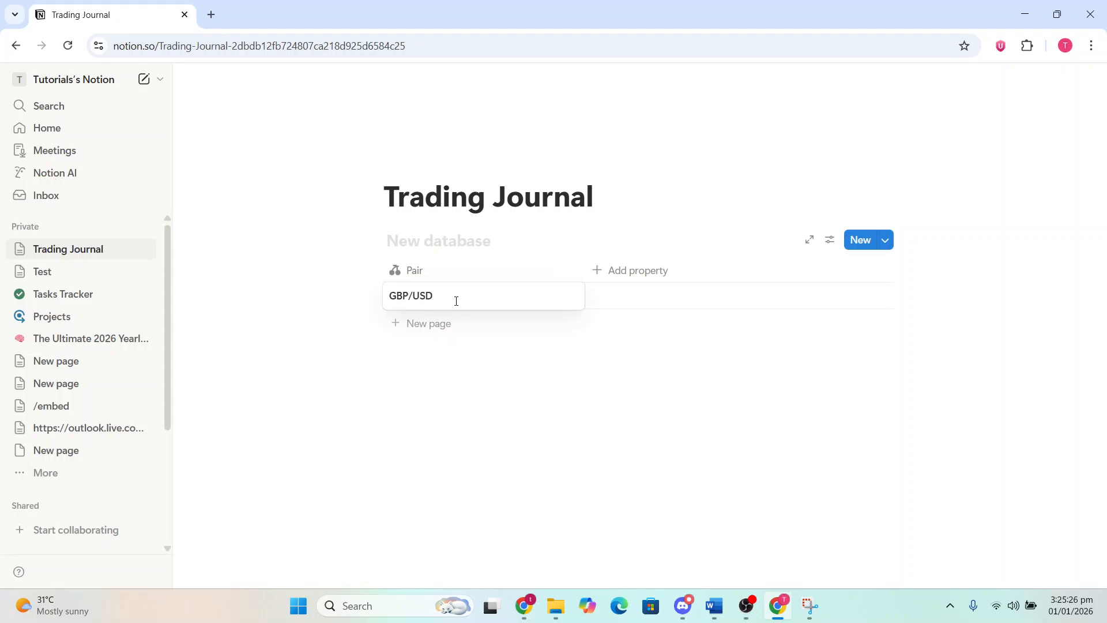
key(Escape)
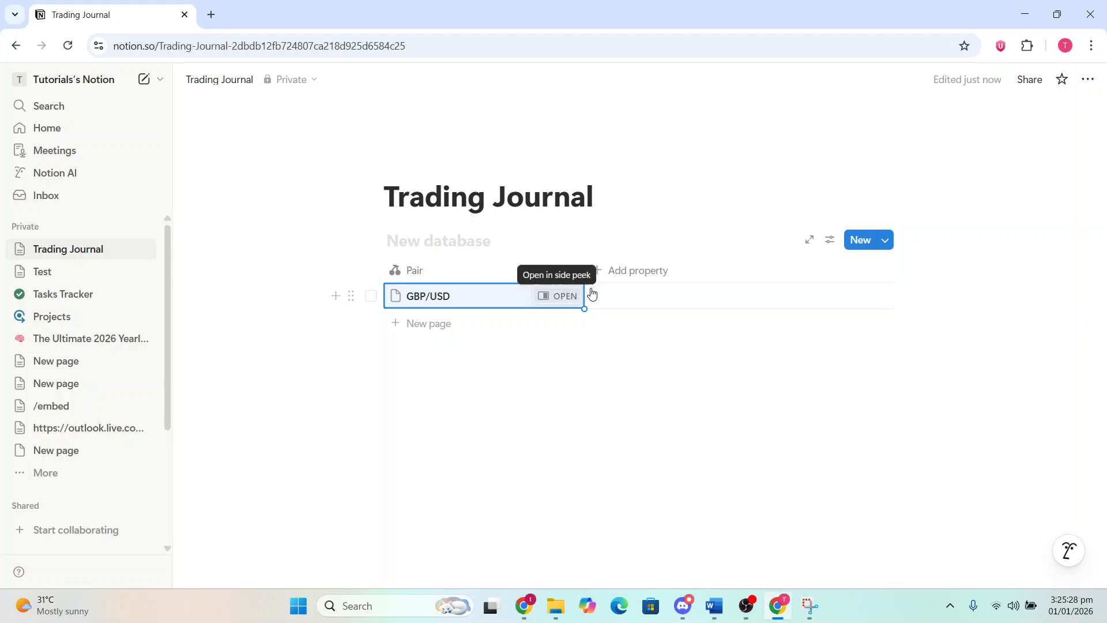
Add a Date property to the table beside the Pair column
click(637, 270)
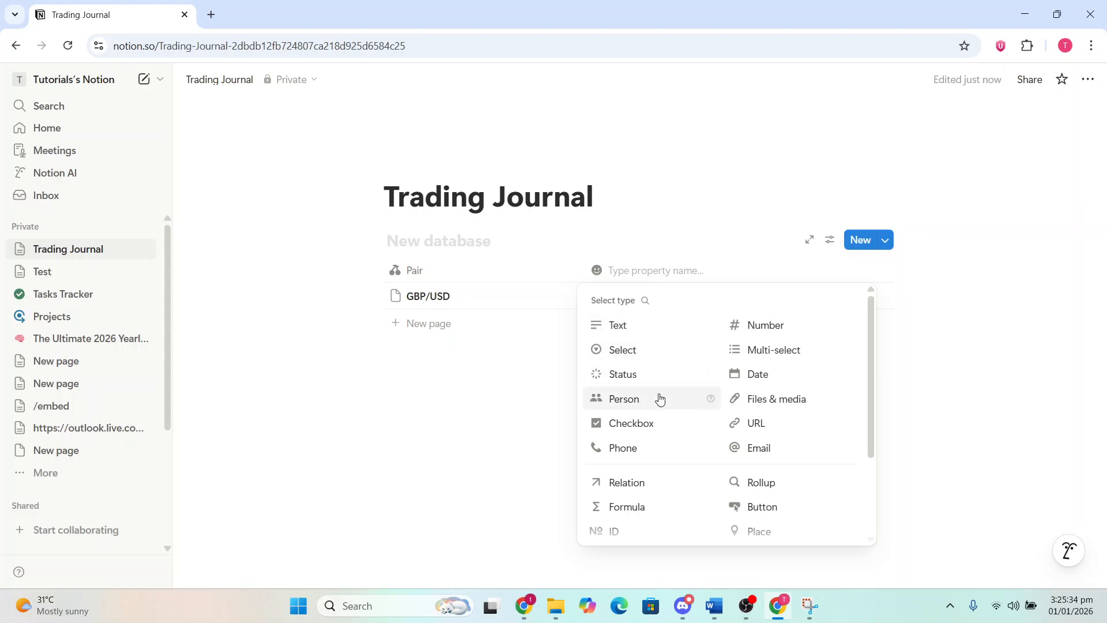
click(762, 379)
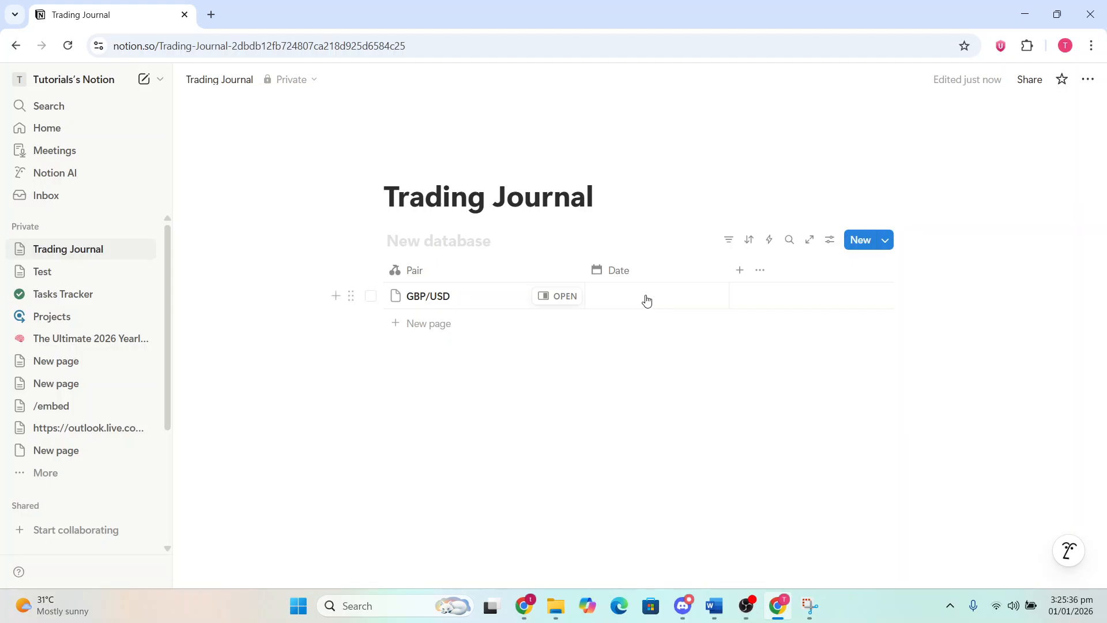
click(644, 298)
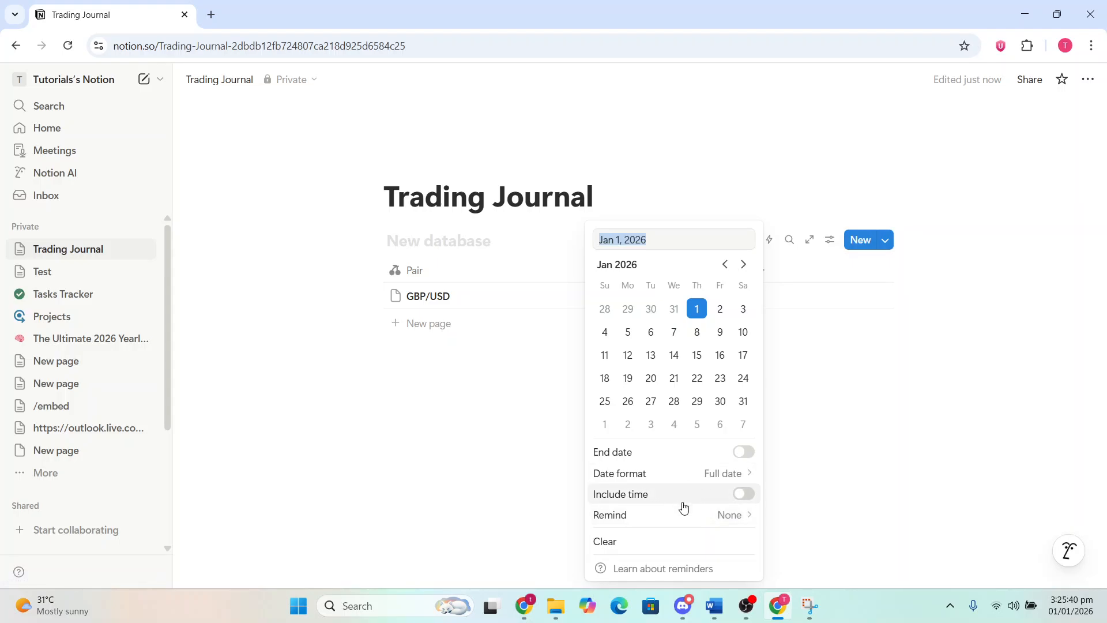
key(Escape)
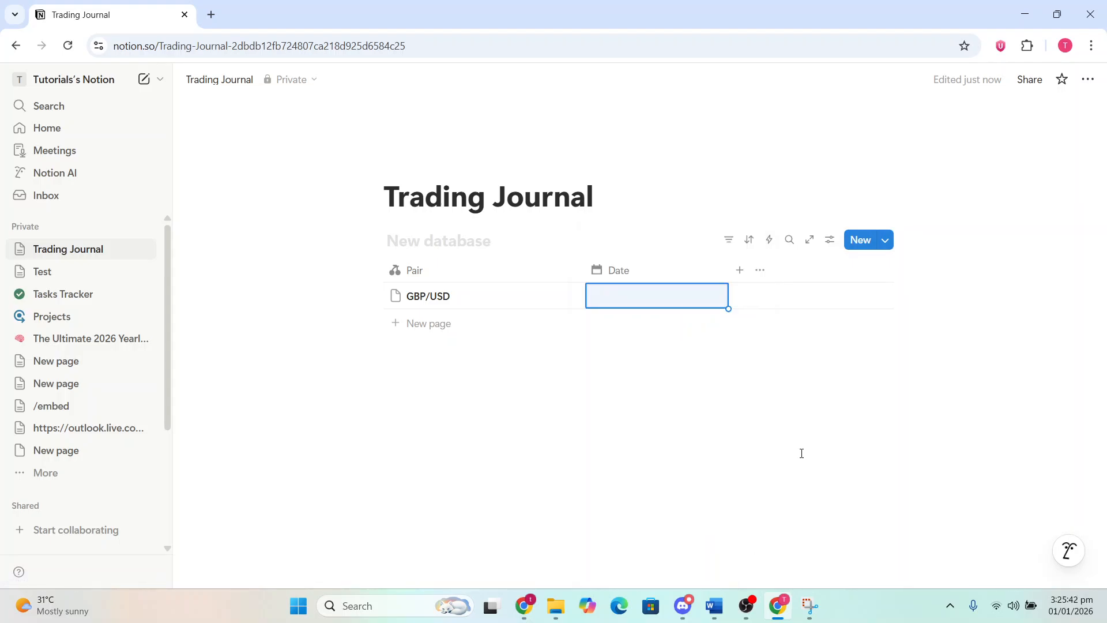
Add a Text property to the table after the Date column
click(741, 271)
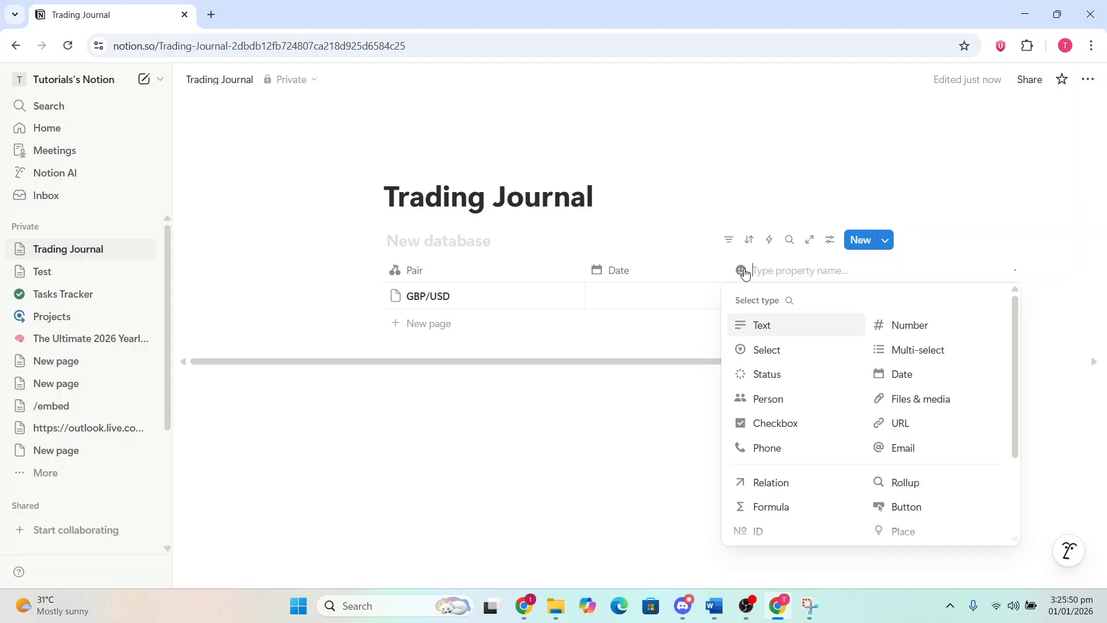
text(b)
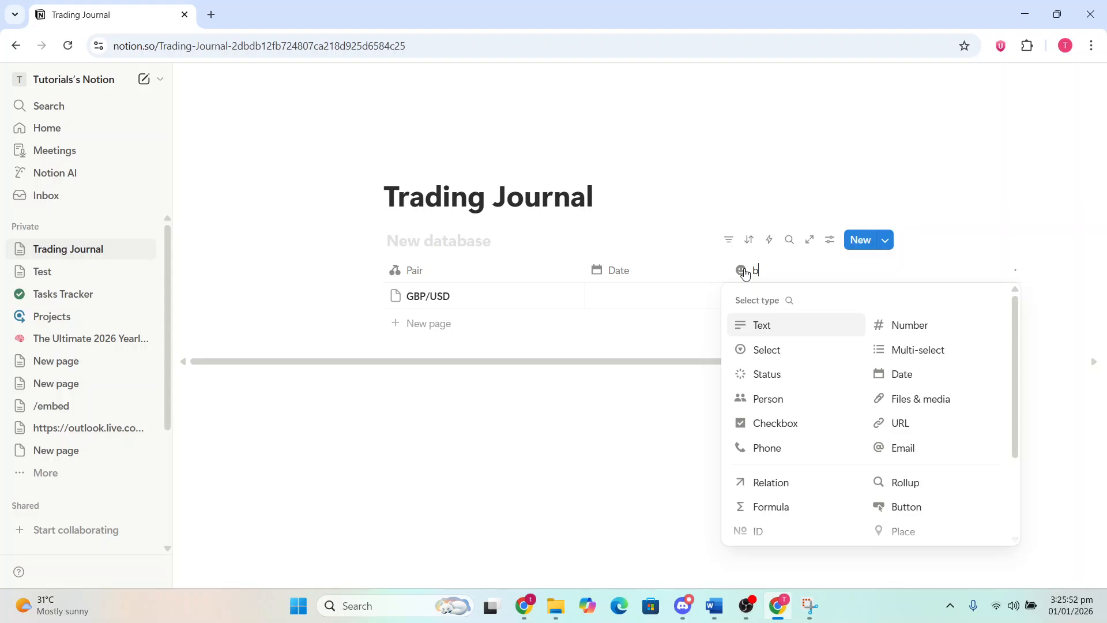
key(BackSpace)
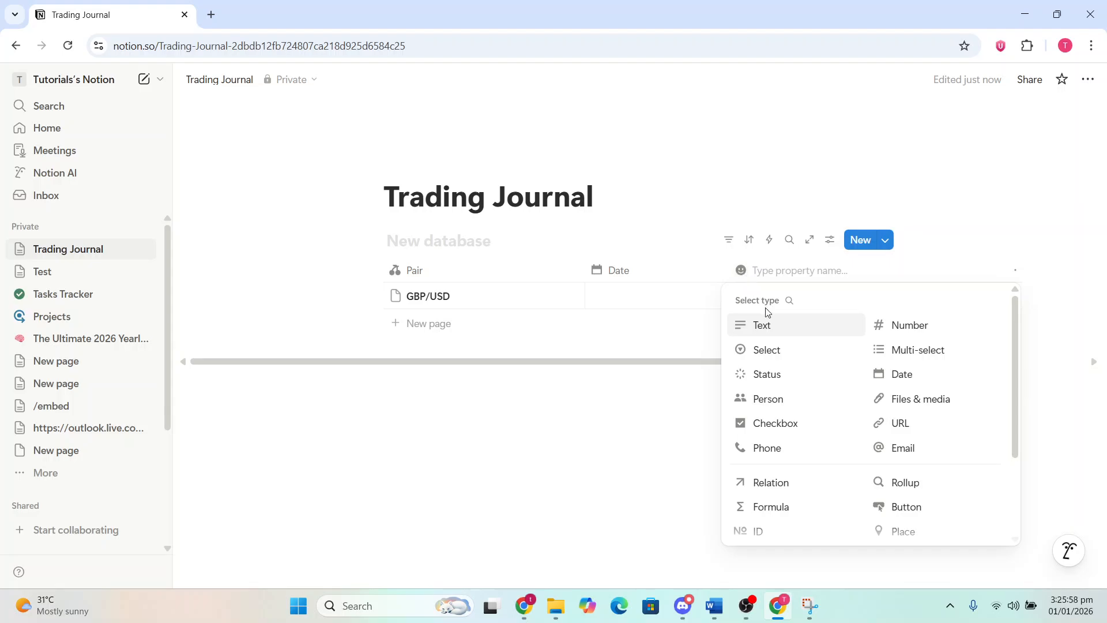
click(768, 324)
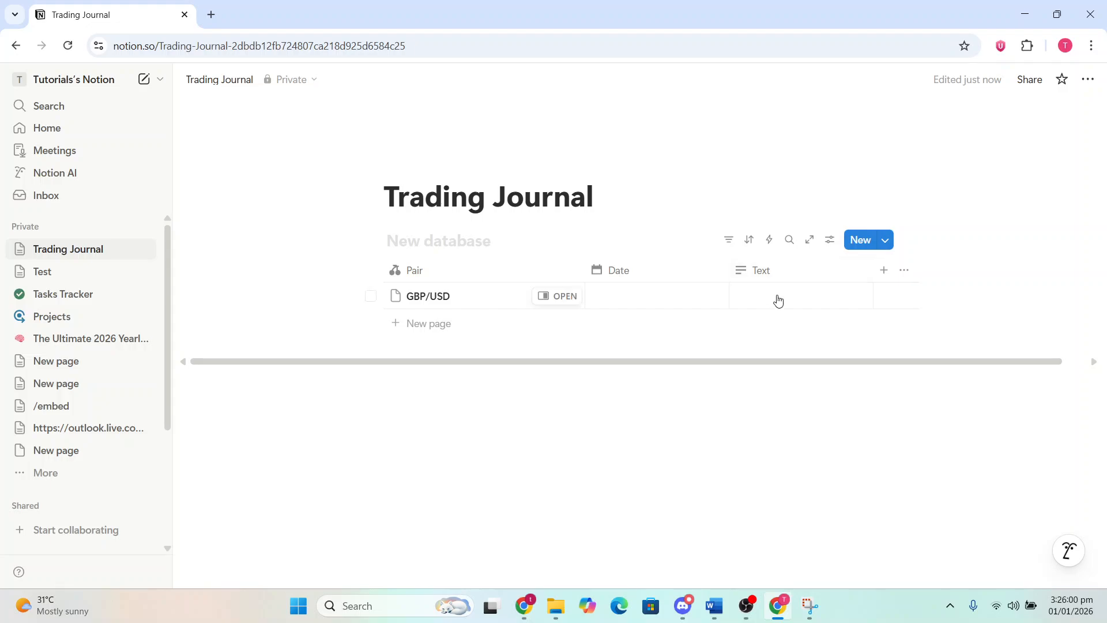
Rename the new text property to "Bias"
click(763, 275)
click(763, 275)
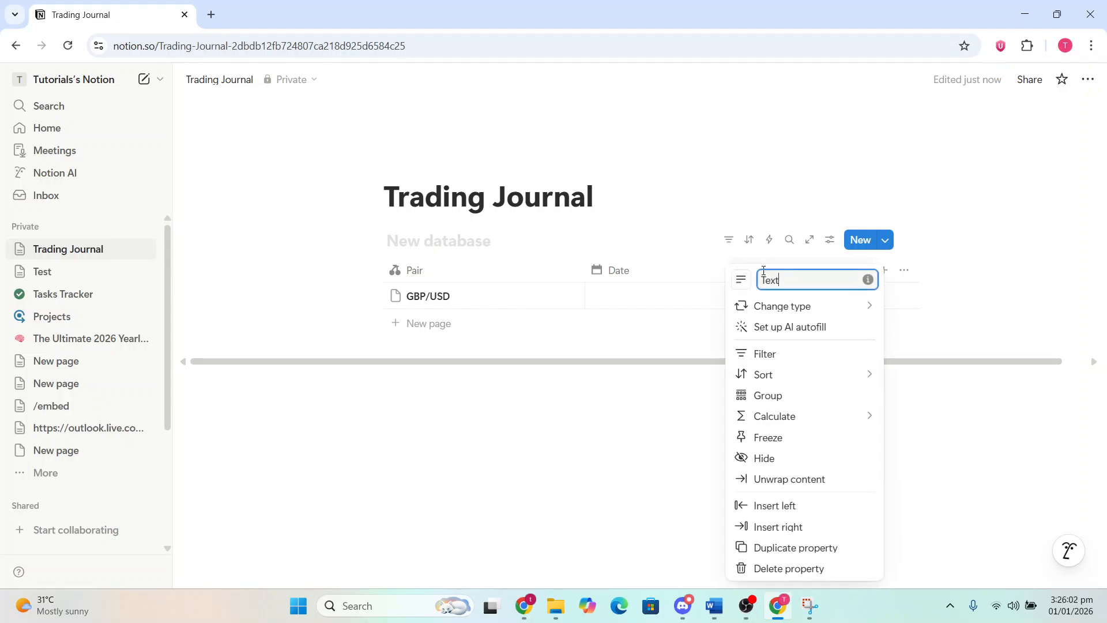
key(BackSpace)
key(BackSpace)
key(BackSpace)
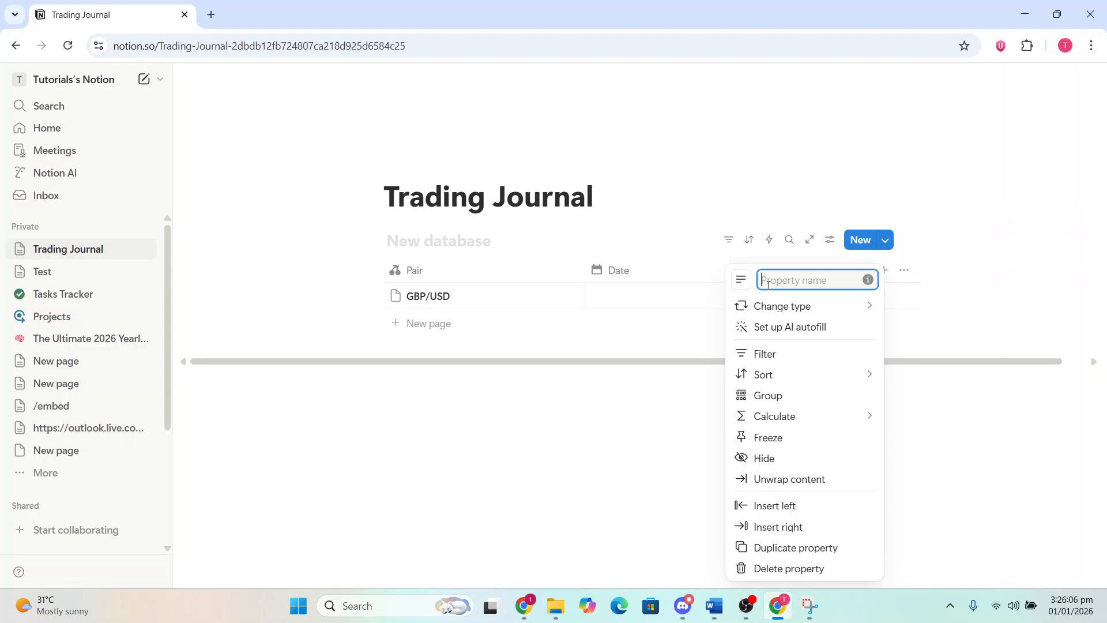
text(bA)
key(BackSpace)
key(BackSpace)
text(Bias)
click(655, 469)
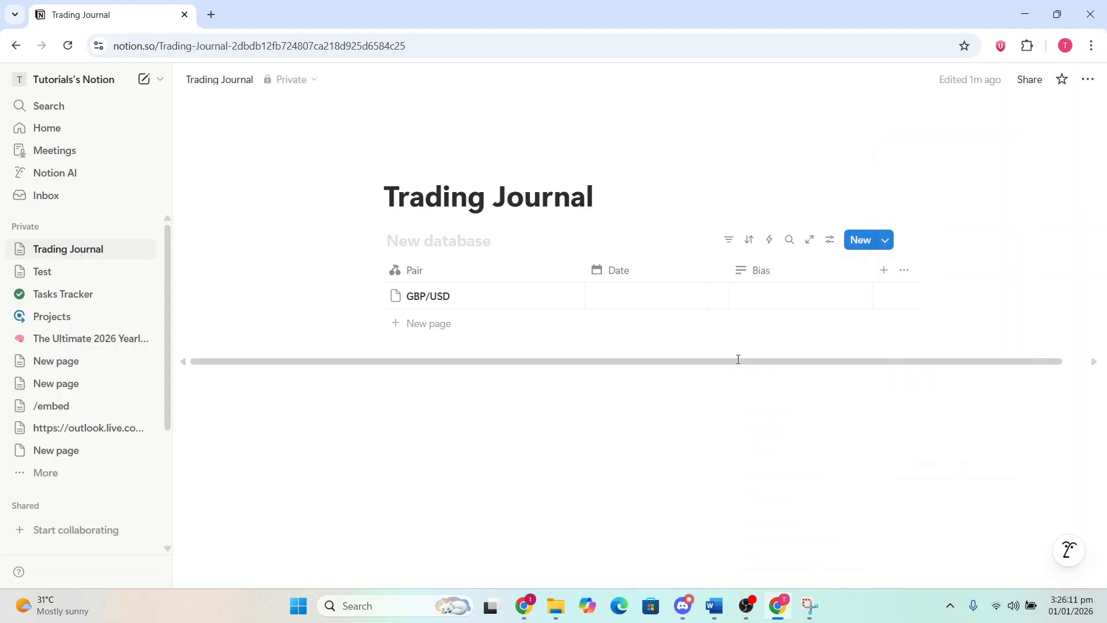
Set the date of the GBP/USD row to December 31, 2025
click(772, 284)
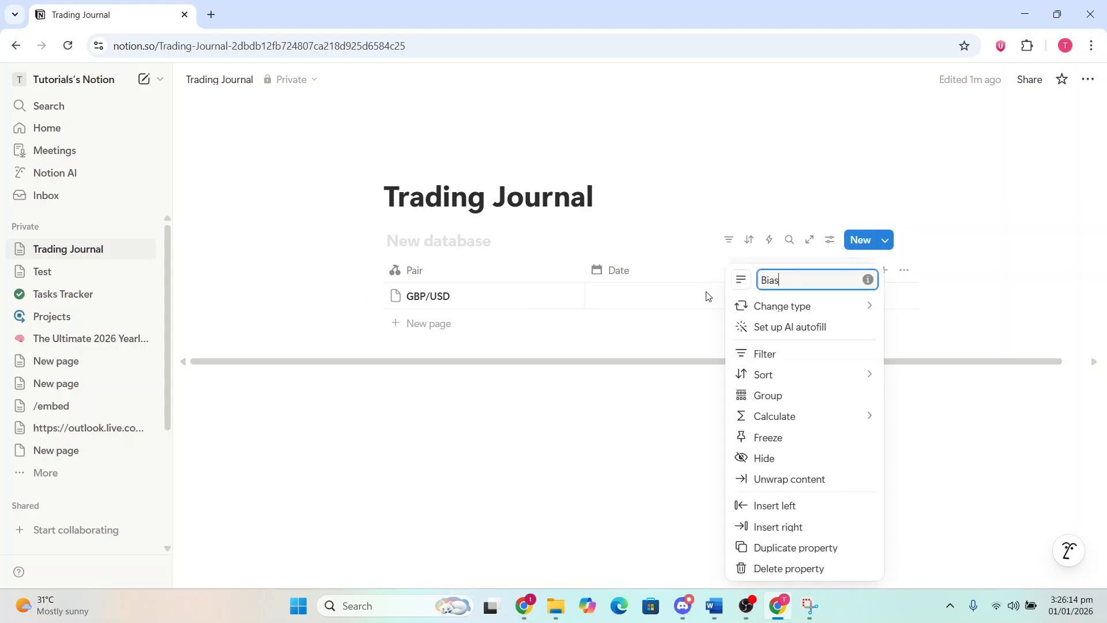
click(708, 296)
click(705, 297)
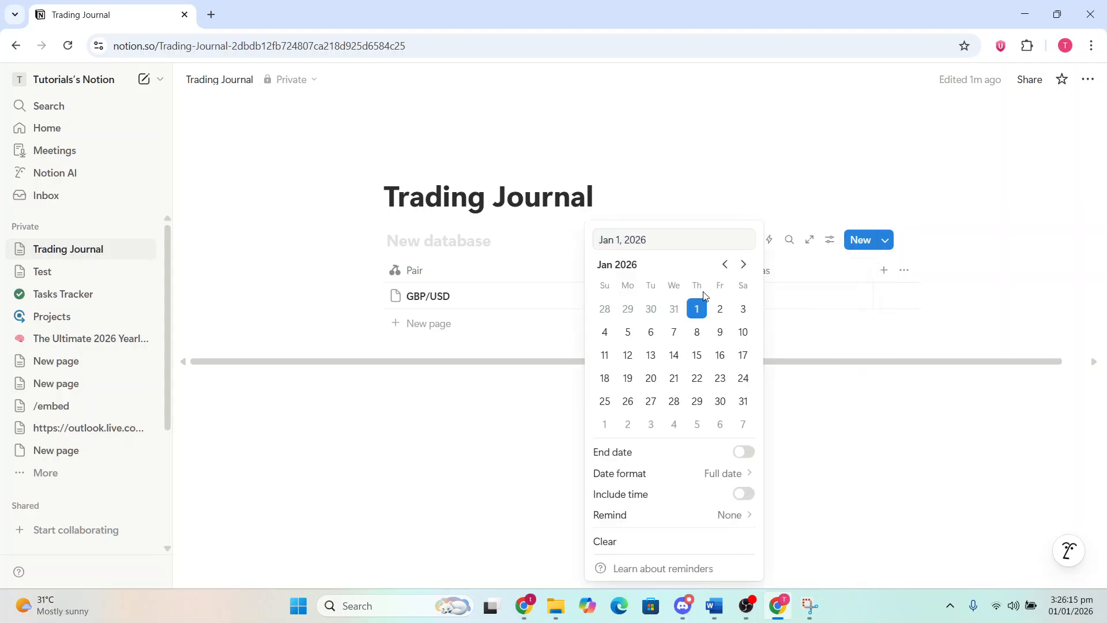
click(680, 328)
click(672, 314)
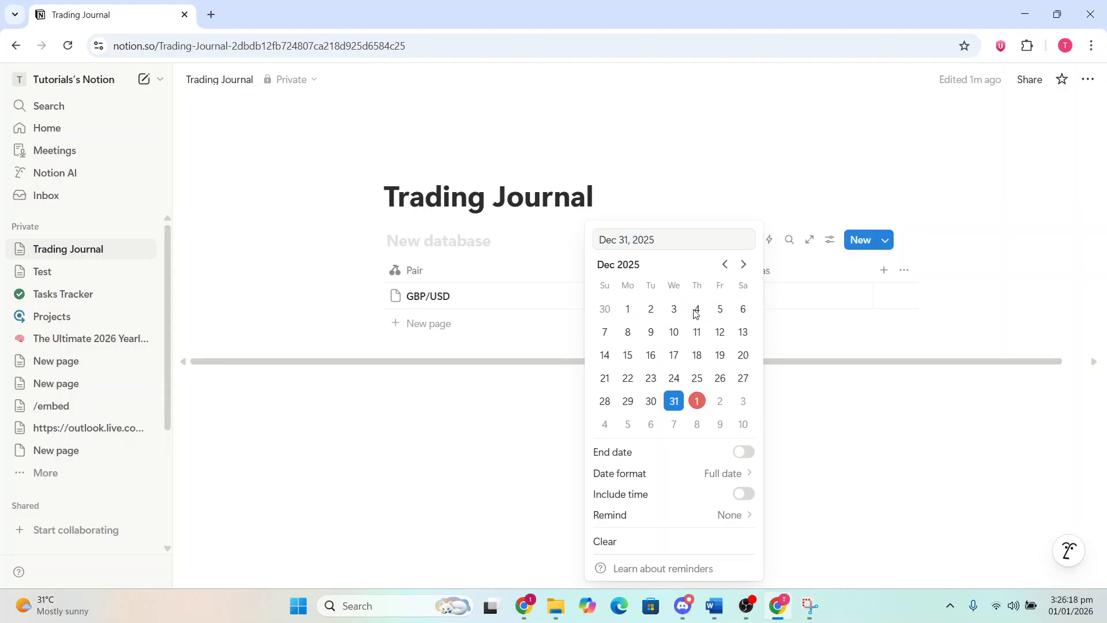
click(812, 306)
Enter "Day Bullish" as the Bias of the GBP/USD row
click(790, 297)
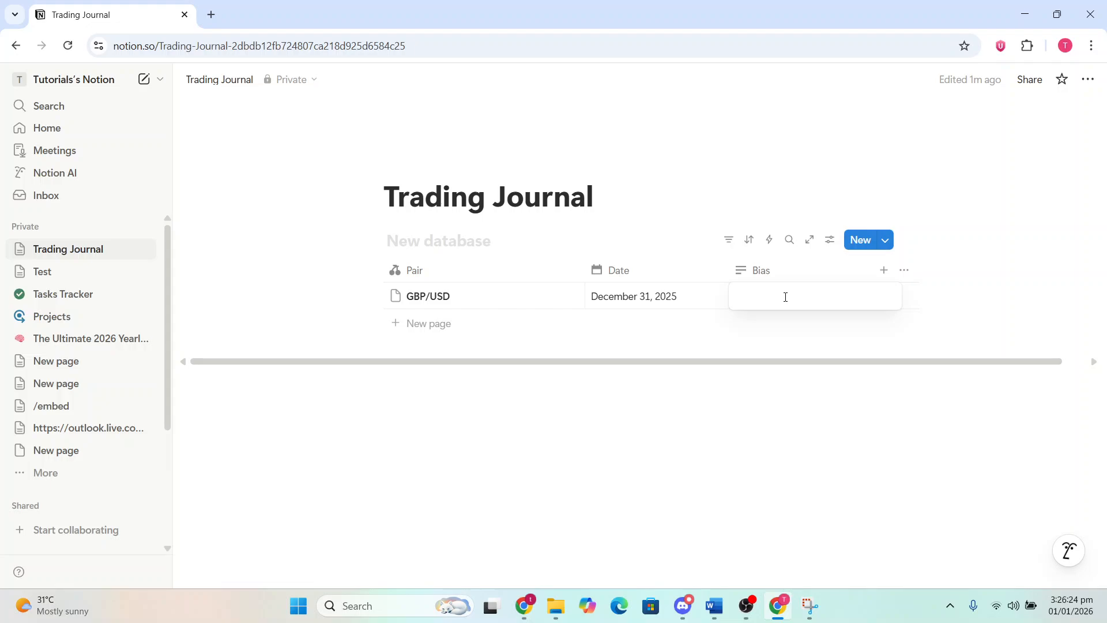
text(Day)
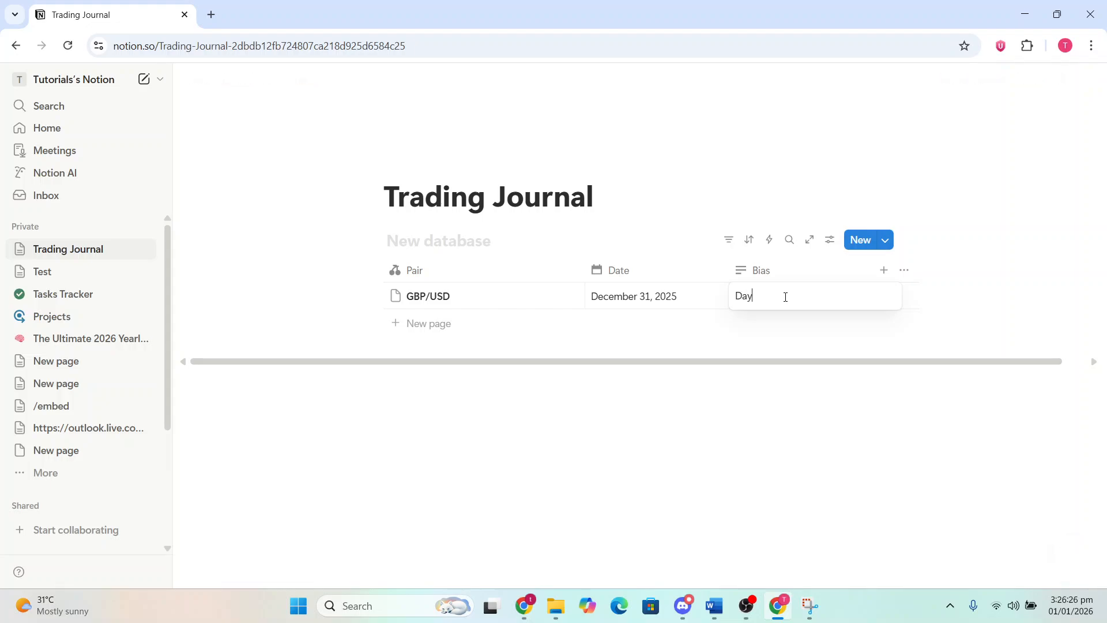
text( Bullish)
Add a Multi-select property after the Bias column and name it "Point of Interest"
click(884, 270)
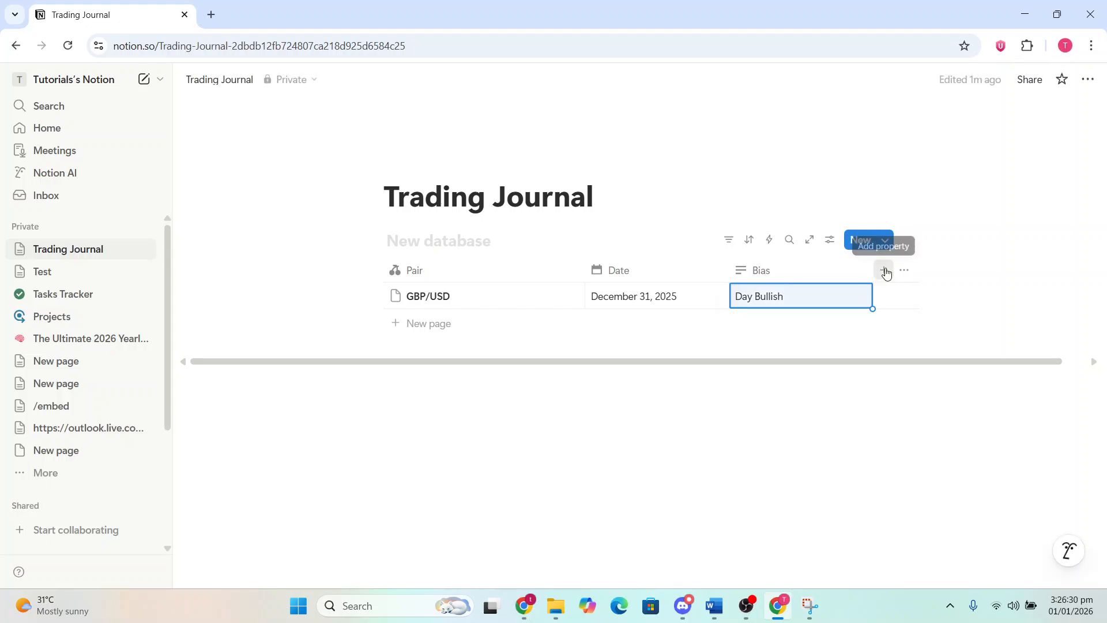
click(884, 271)
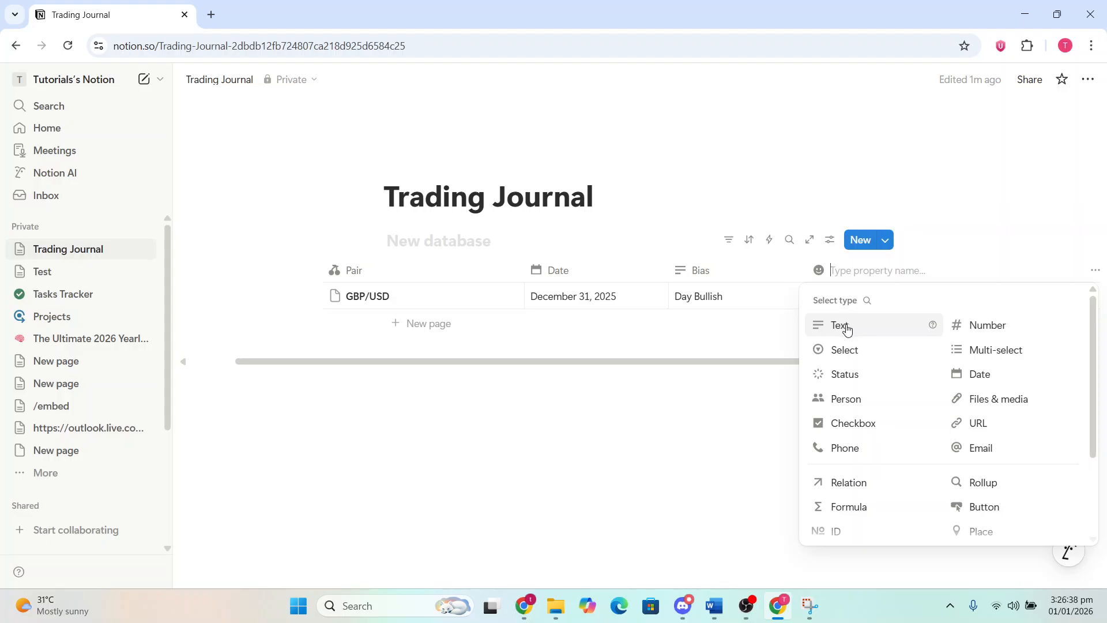
click(960, 352)
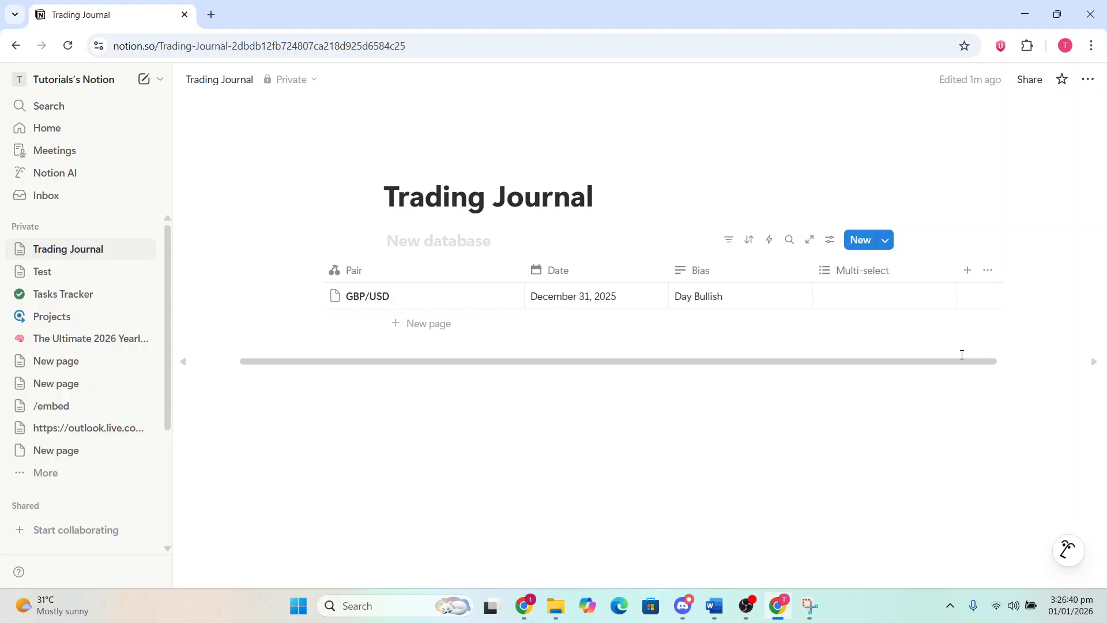
click(871, 272)
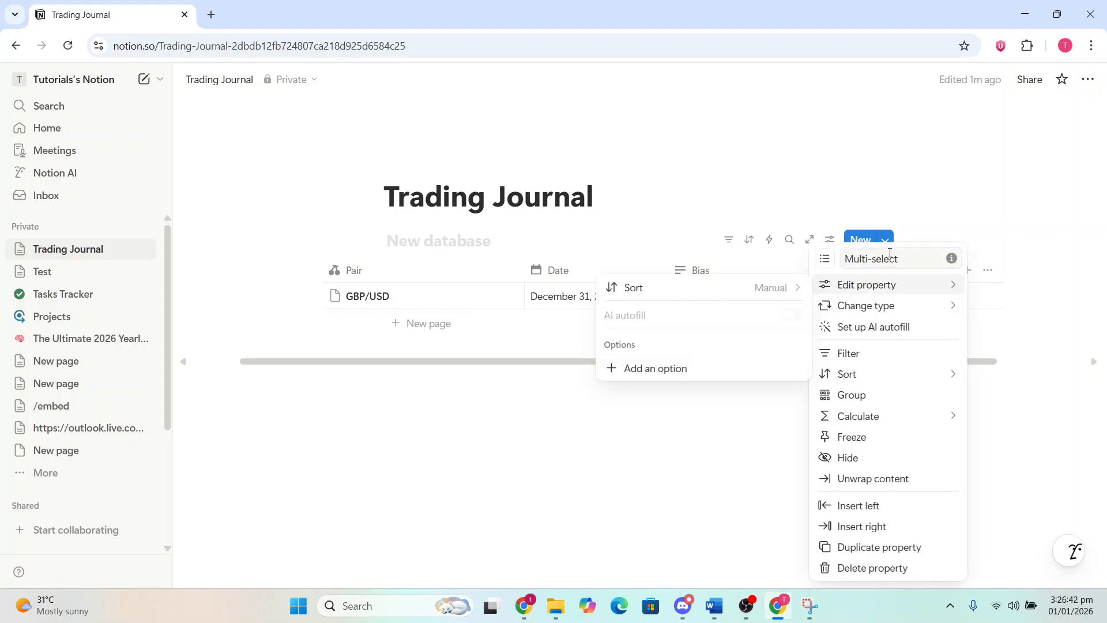
click(910, 258)
key(BackSpace)
key(BackSpace)
key(BackSpace)
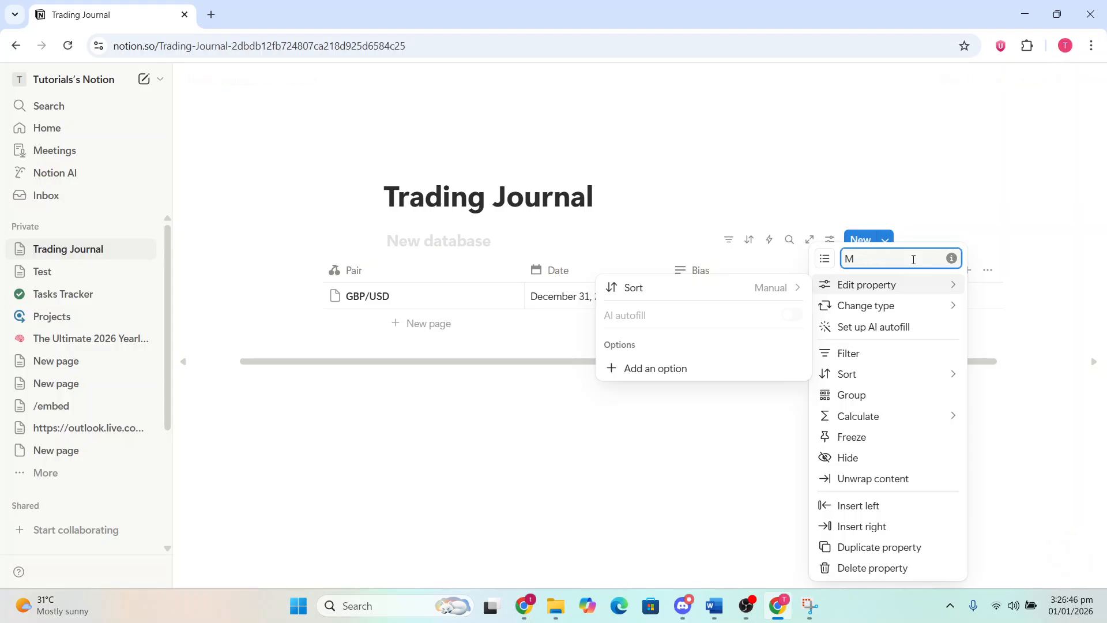
key(BackSpace)
text(Point of Interest)
Create the options "OB" and "EQ" for the Point of Interest property
mouse_move(900, 316)
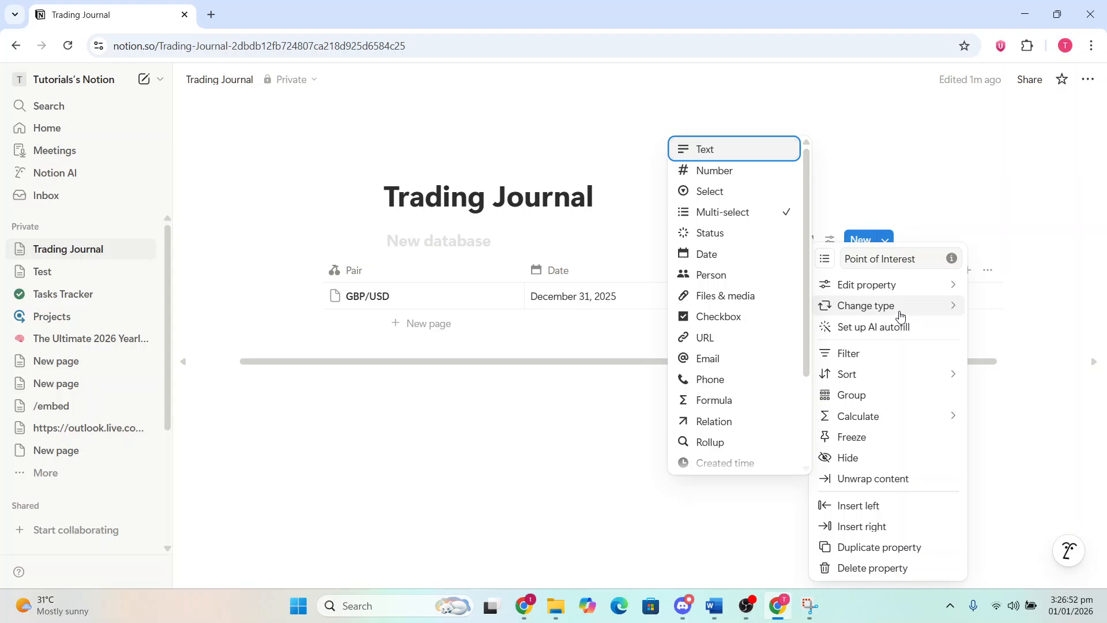
click(711, 495)
click(906, 273)
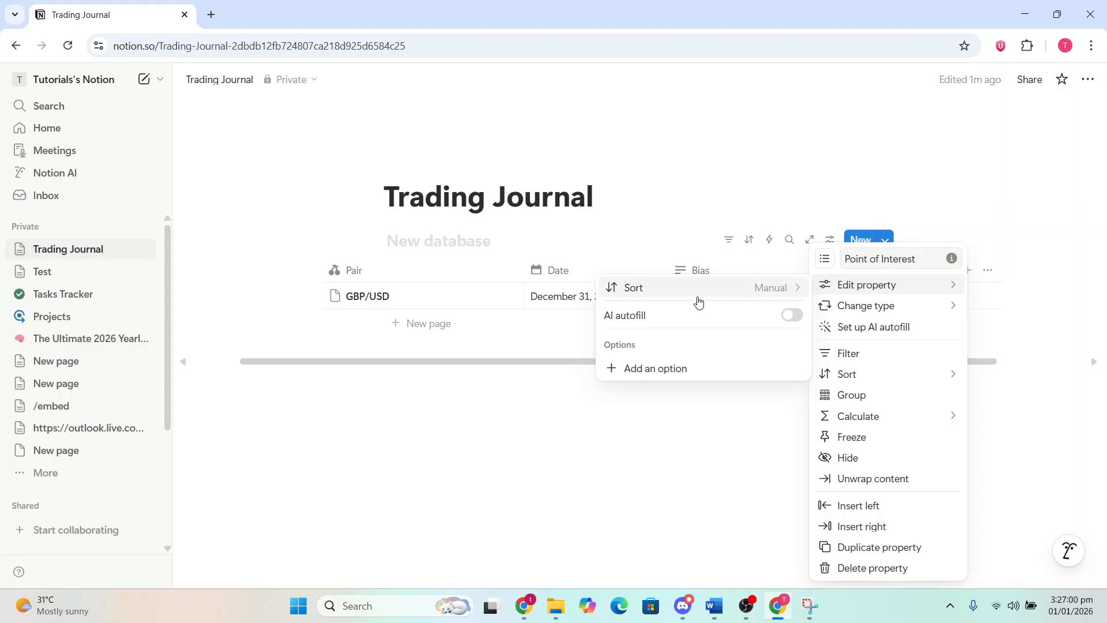
mouse_move(824, 284)
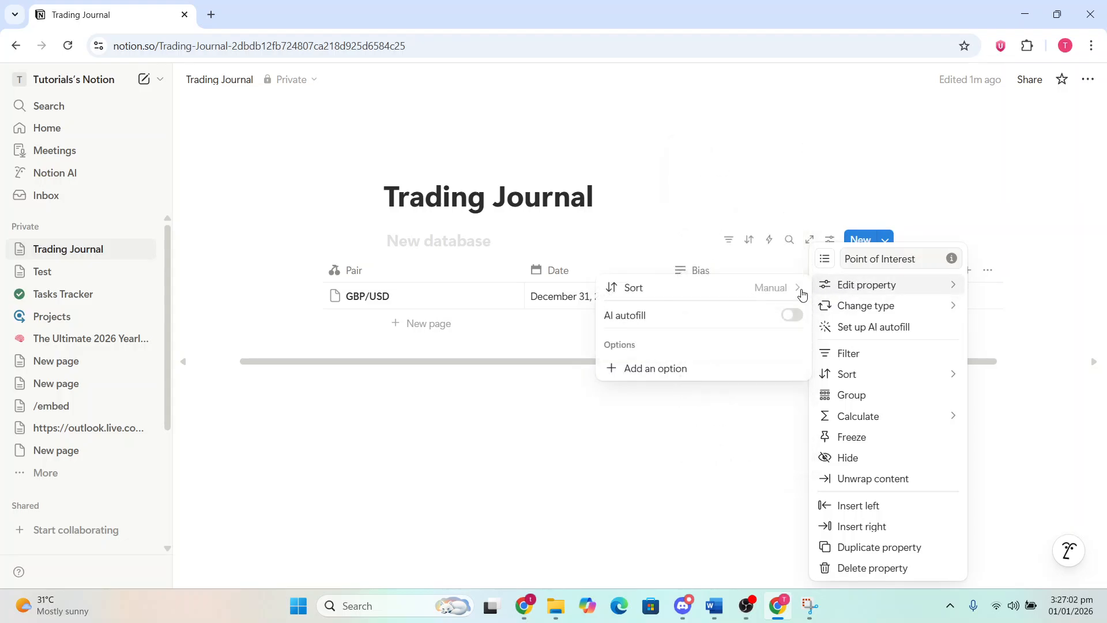
click(679, 368)
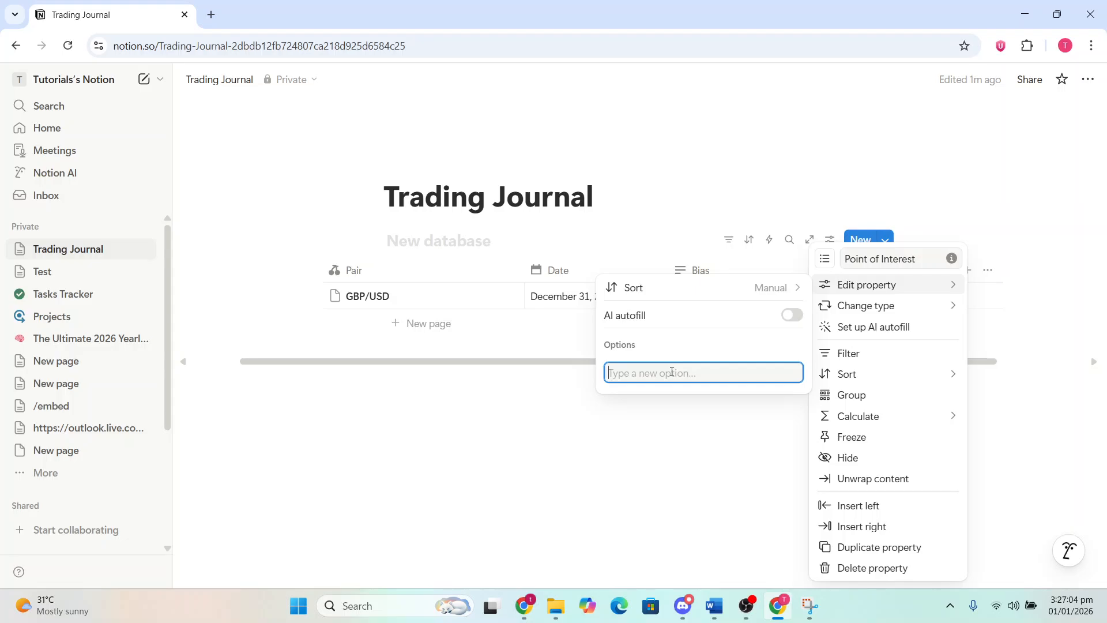
text(OB)
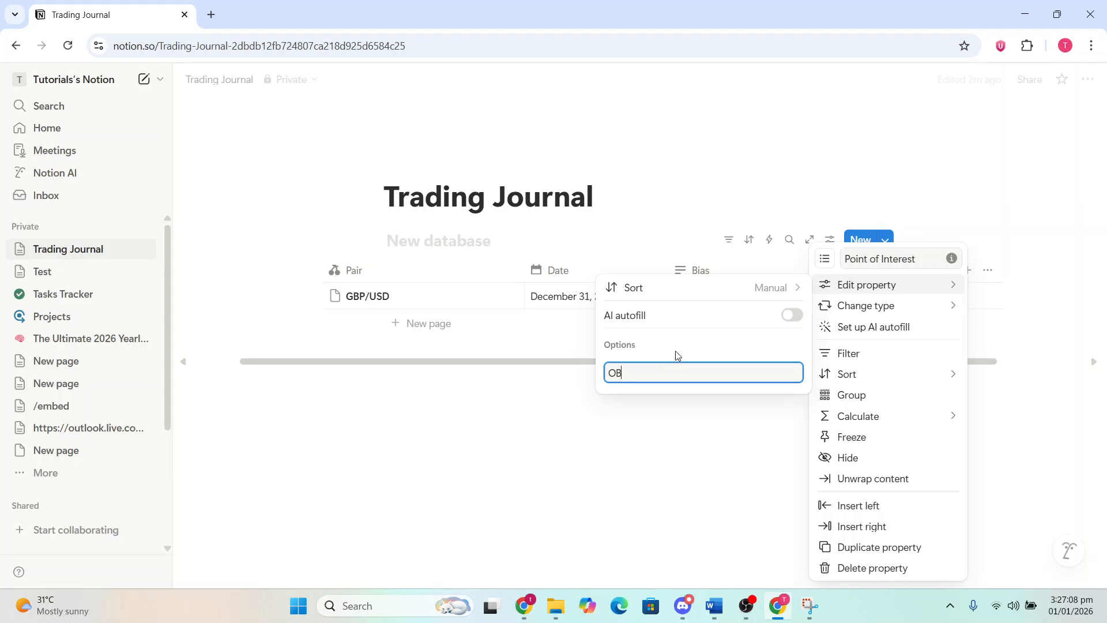
key(Return)
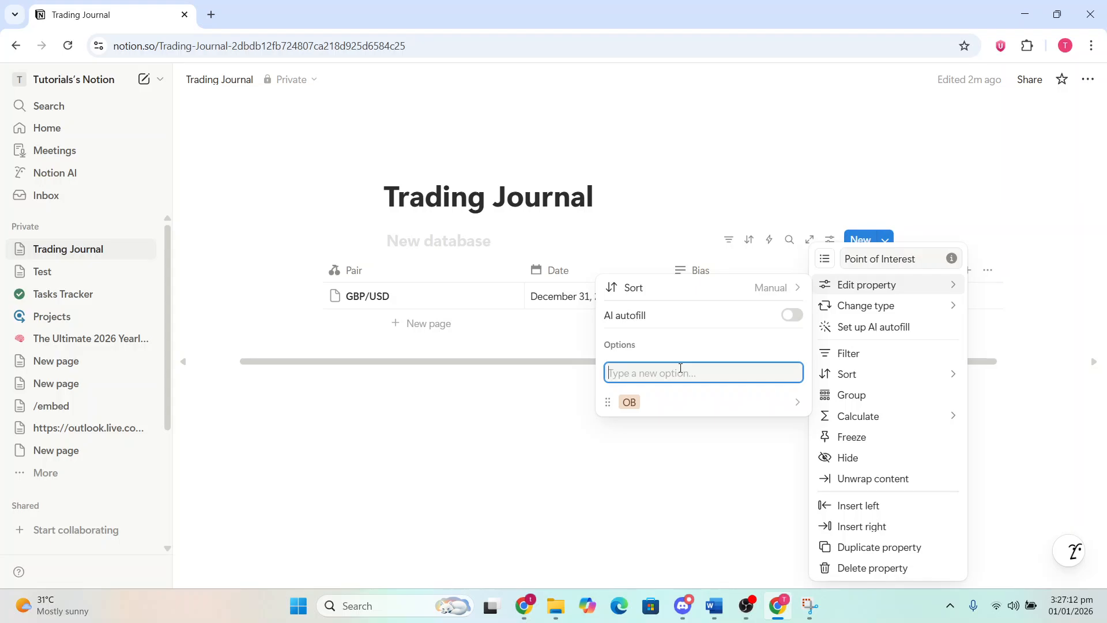
text(EQ)
key(Return)
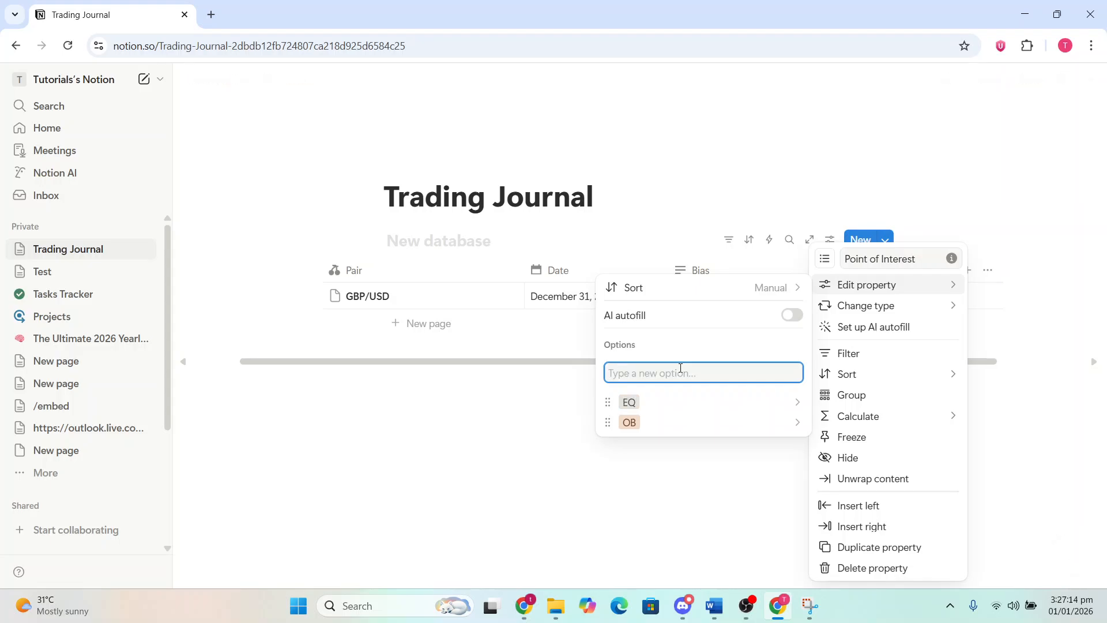
click(629, 403)
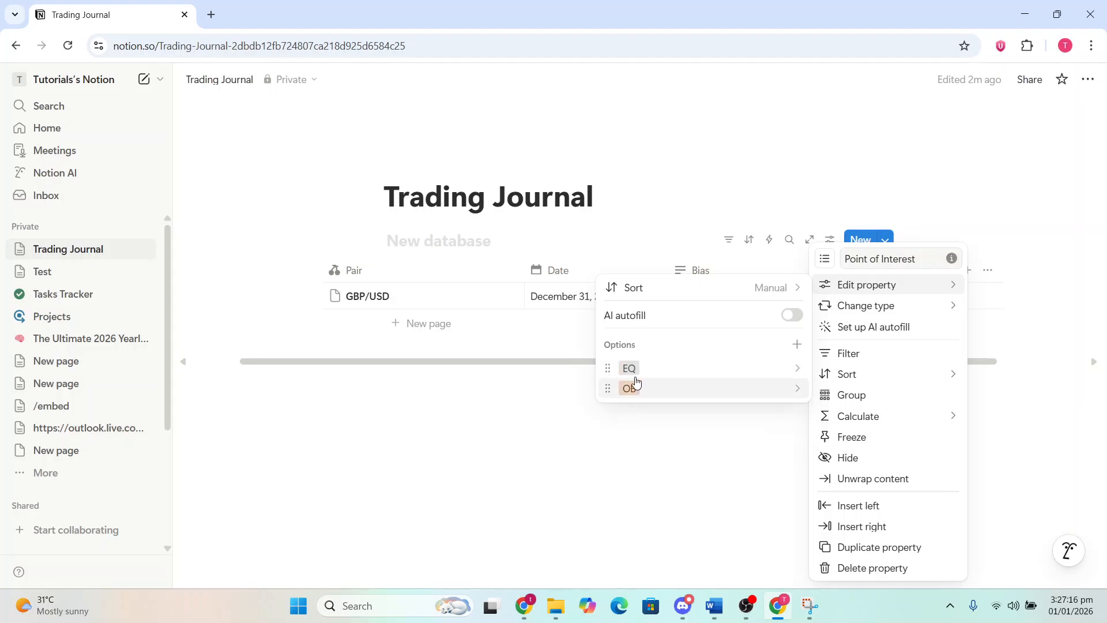
click(633, 372)
click(684, 486)
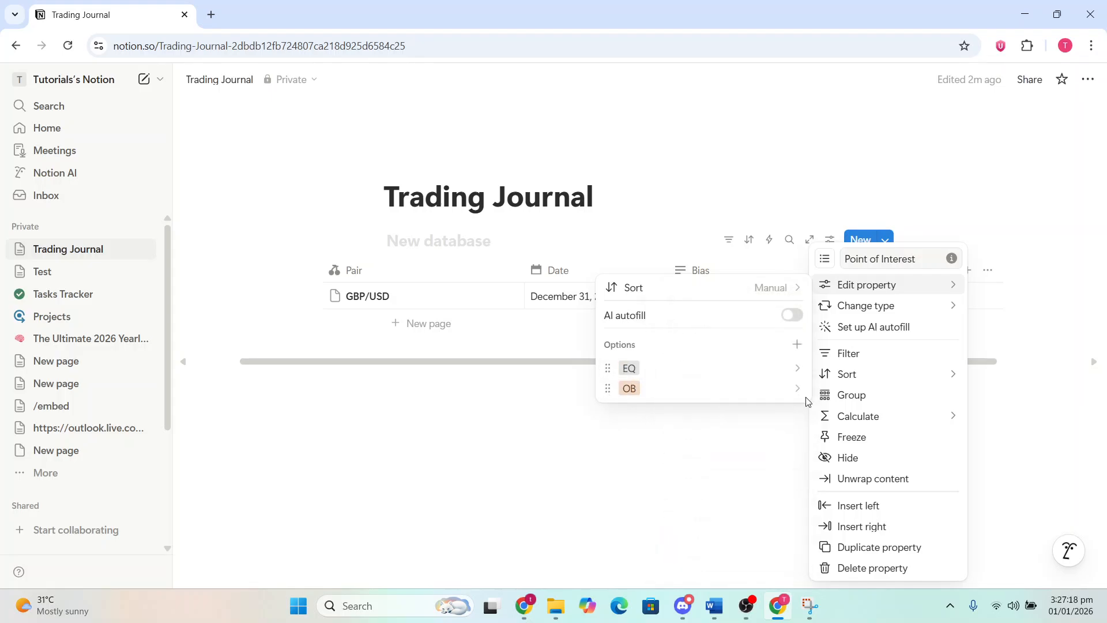
Close the property settings and set the Point of Interest of the GBP/USD row to EQ
click(685, 462)
click(685, 462)
click(865, 300)
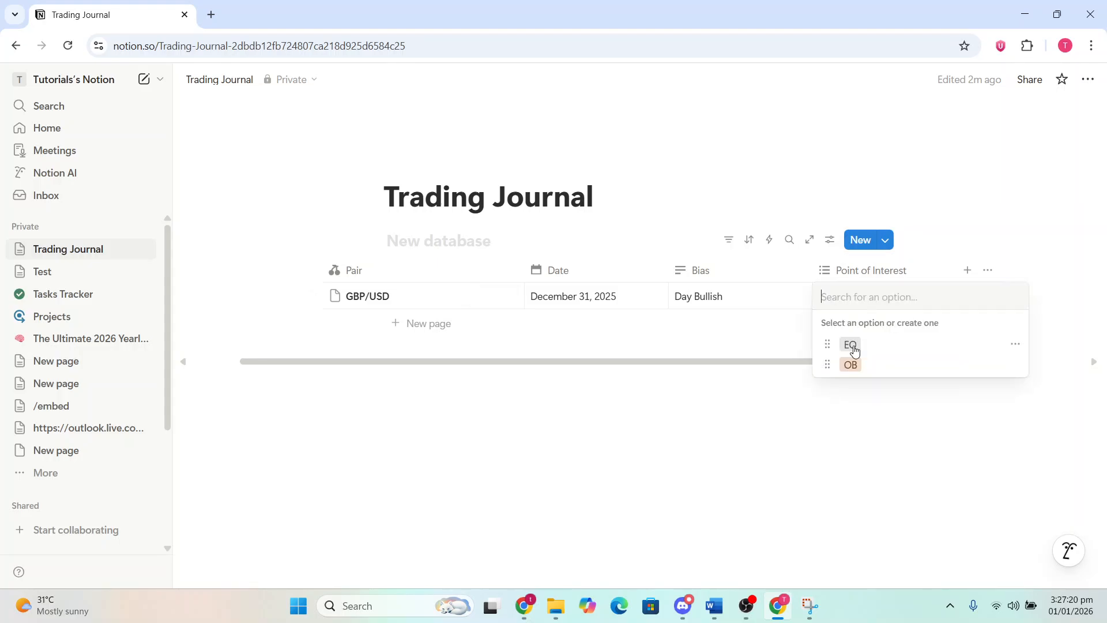
click(850, 346)
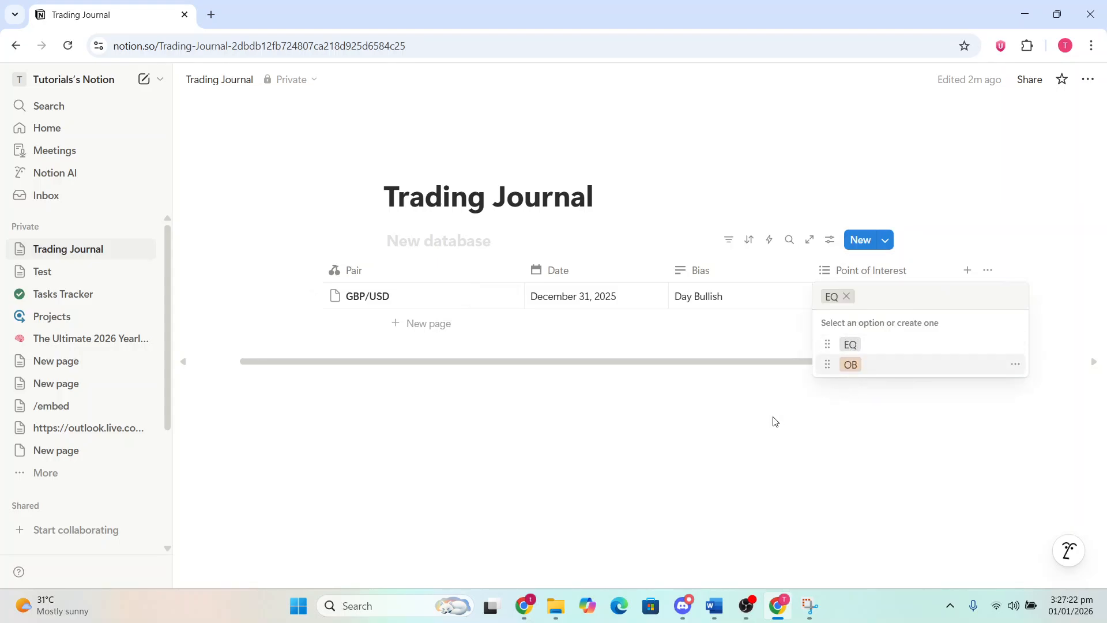
key(Escape)
Add a Select property after the Point of Interest column and name it "Outcome"
click(965, 270)
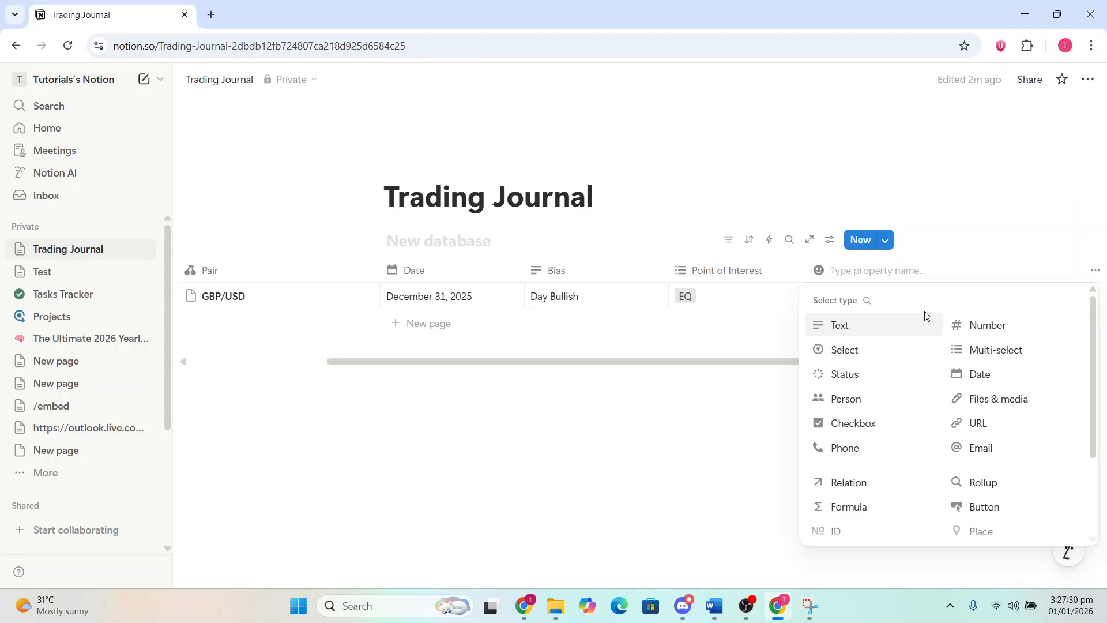
click(888, 353)
click(875, 279)
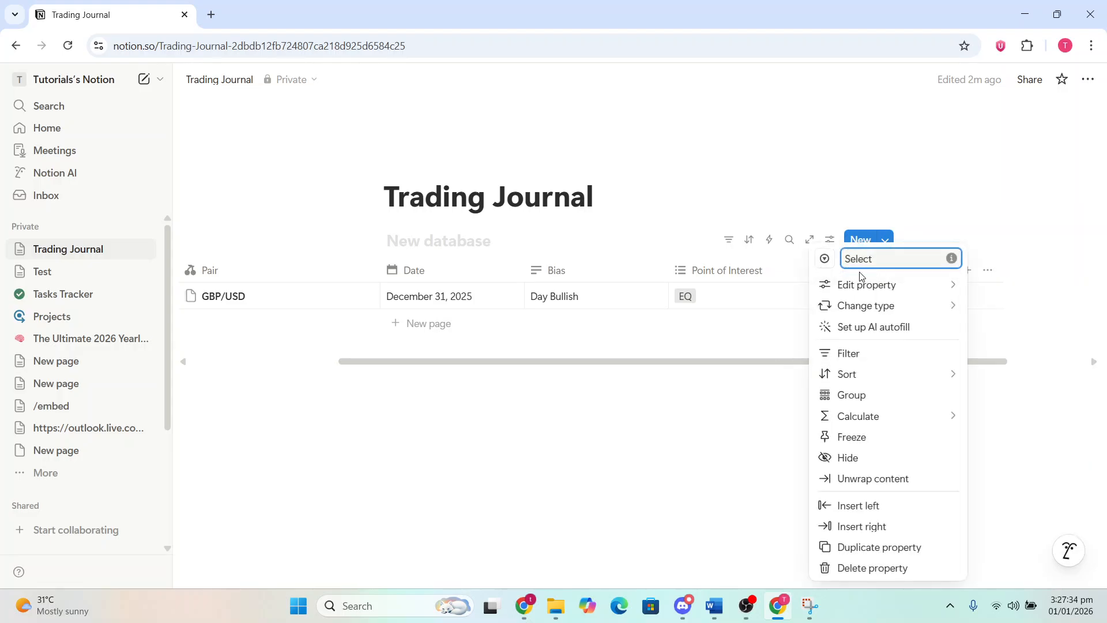
key(BackSpace)
key(BackSpace)
key(BackSpace)
key(BackSpace)
key(BackSpace)
text(oU)
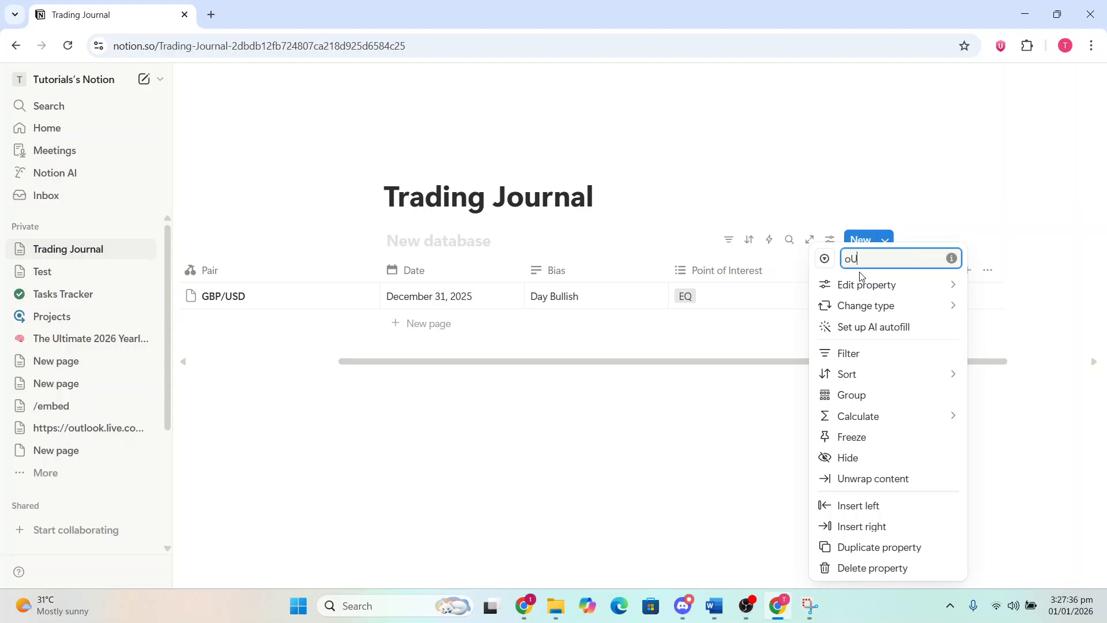
text(T)
key(BackSpace)
key(BackSpace)
key(BackSpace)
text(Ou)
Create the options "WIN" and "LOSS" for the Outcome property
click(863, 285)
click(675, 369)
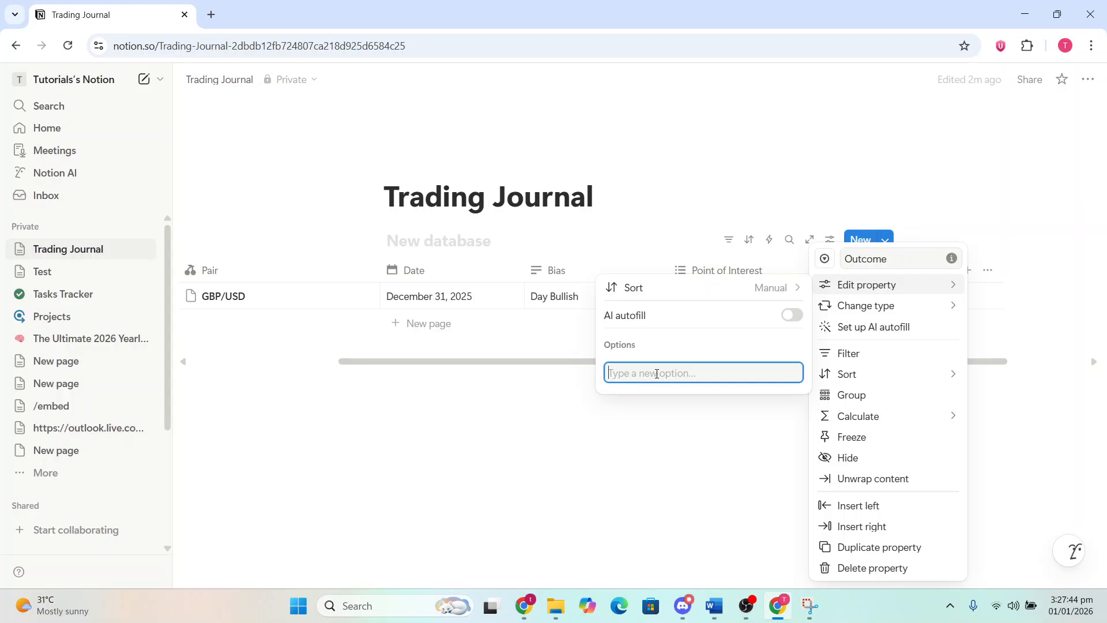
text(WIN)
key(Return)
text(LOSS)
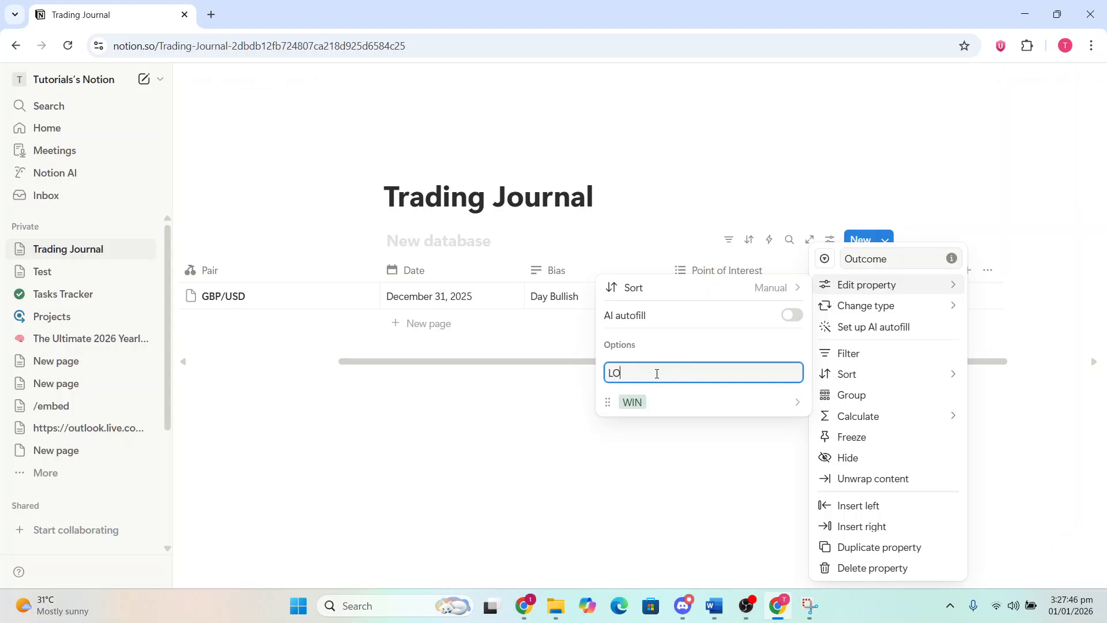
key(Return)
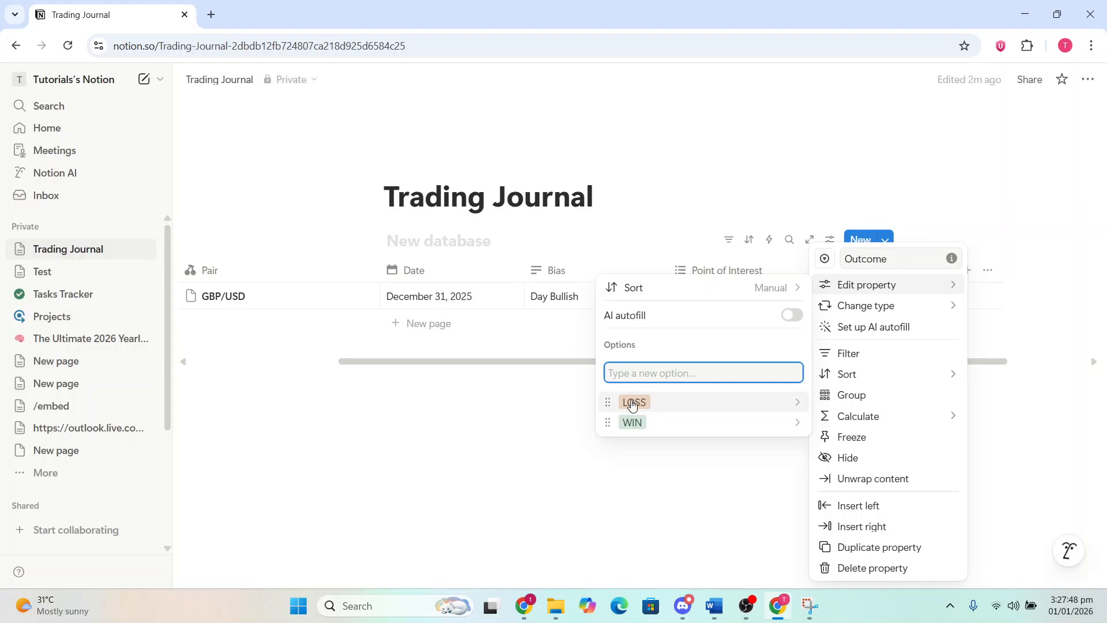
Set the color of the LOSS option to red and close the Outcome property's settings
click(635, 369)
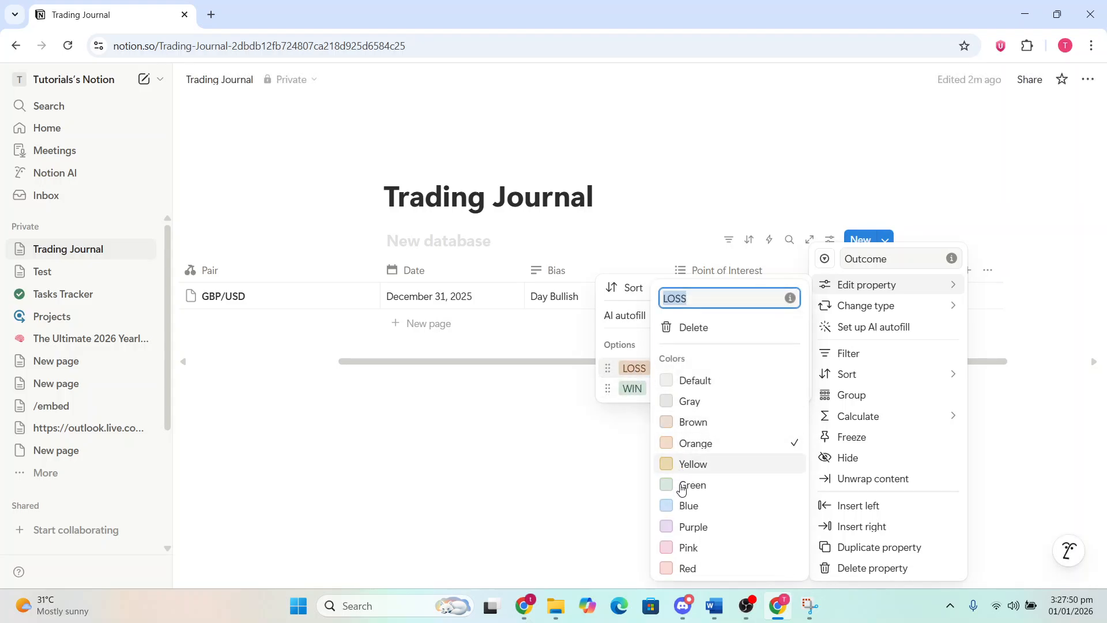
click(677, 571)
click(621, 522)
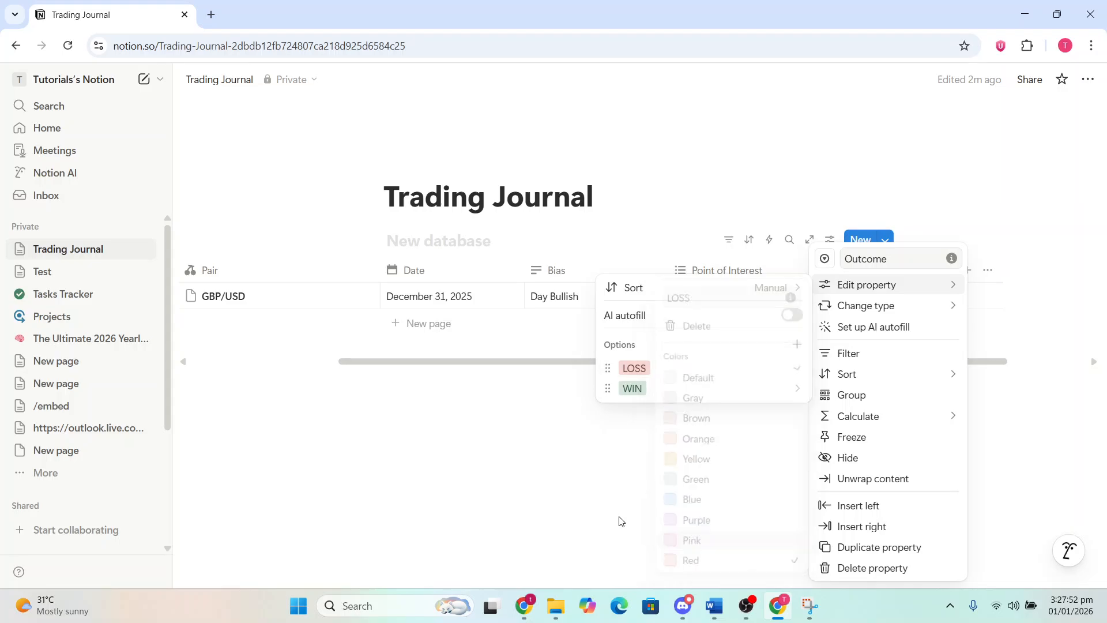
click(728, 439)
In the GBP/USD row, set the Outcome to WIN and add OB to the Point of Interest
click(856, 298)
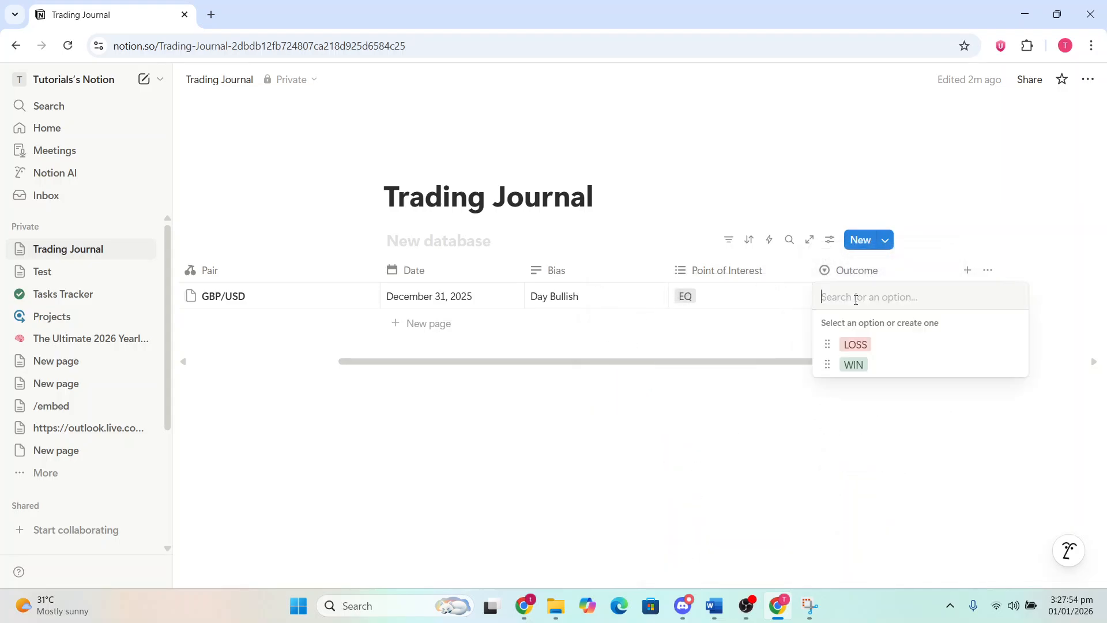
click(849, 365)
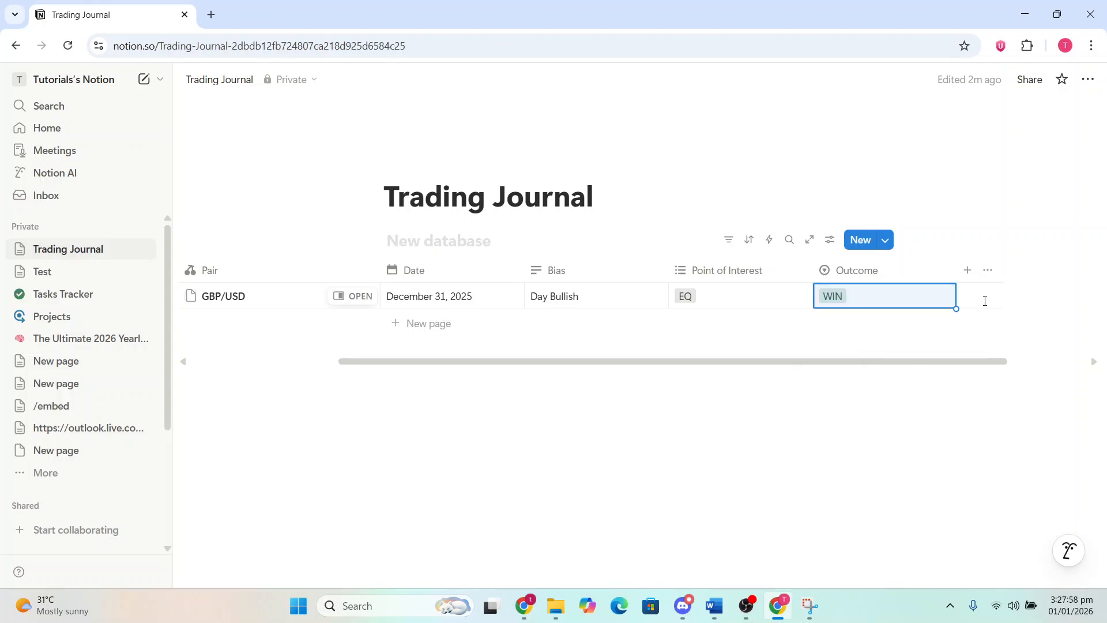
click(763, 296)
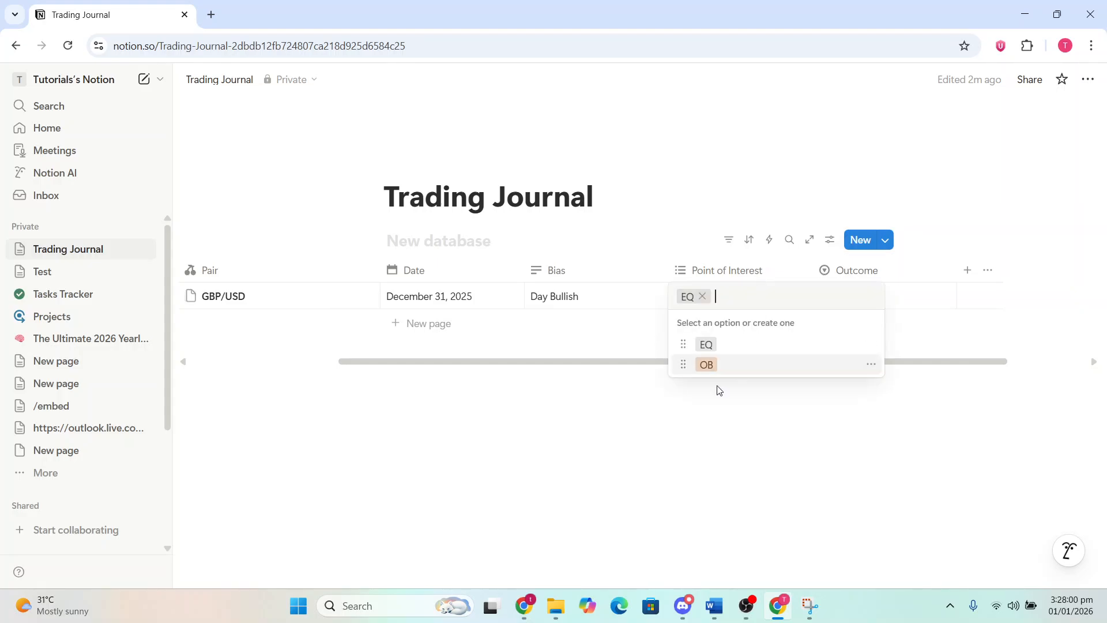
click(708, 367)
key(Escape)
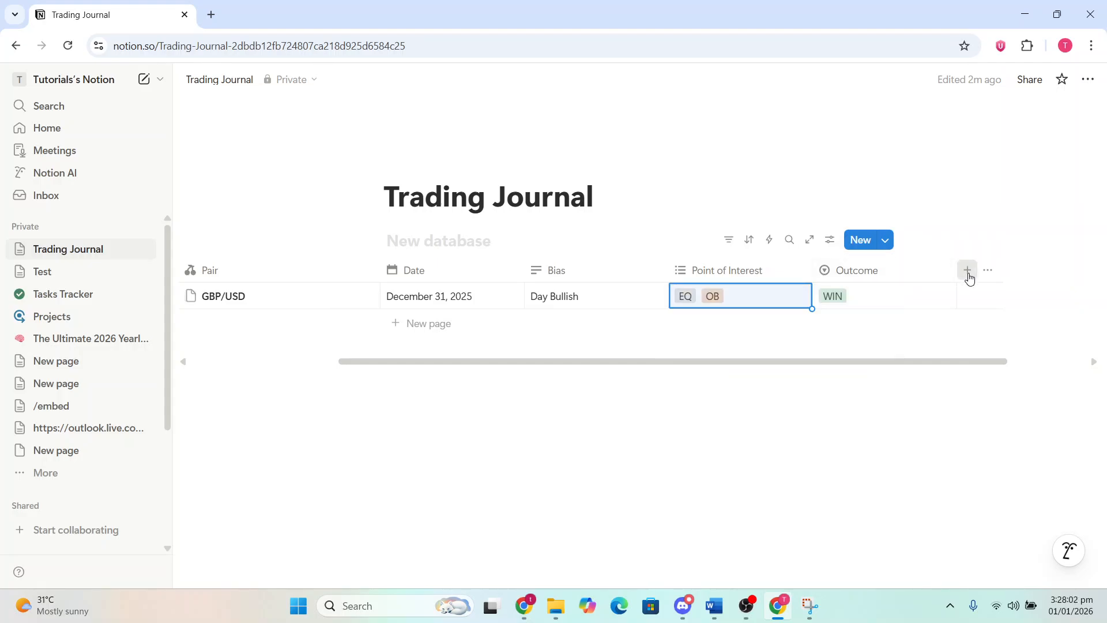
Add a Number property after the Outcome column and name it "PNL"
click(968, 270)
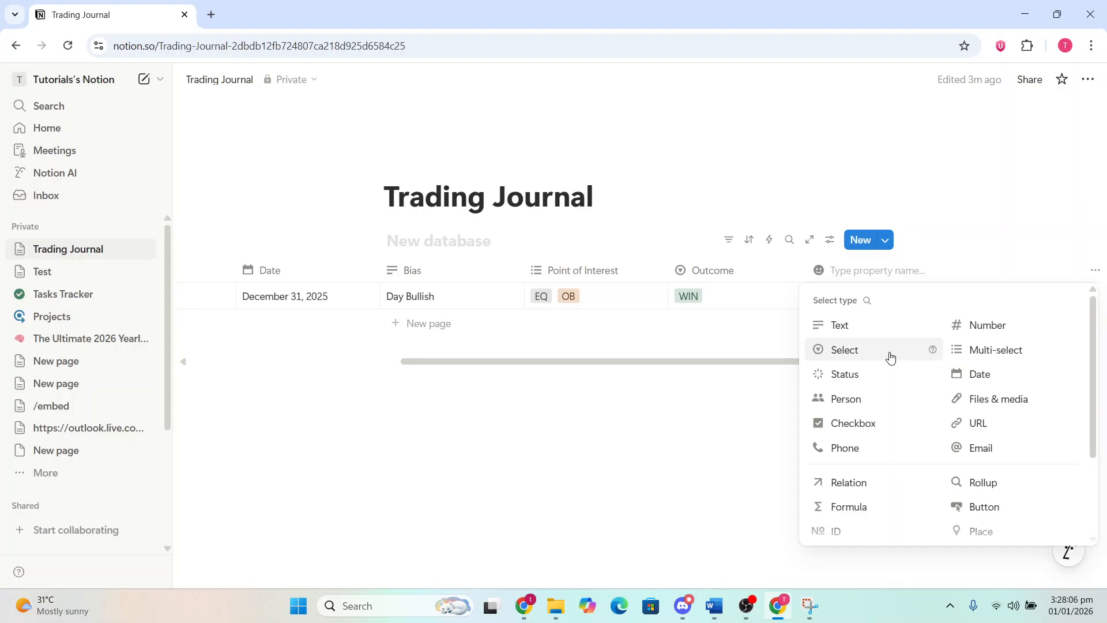
click(986, 325)
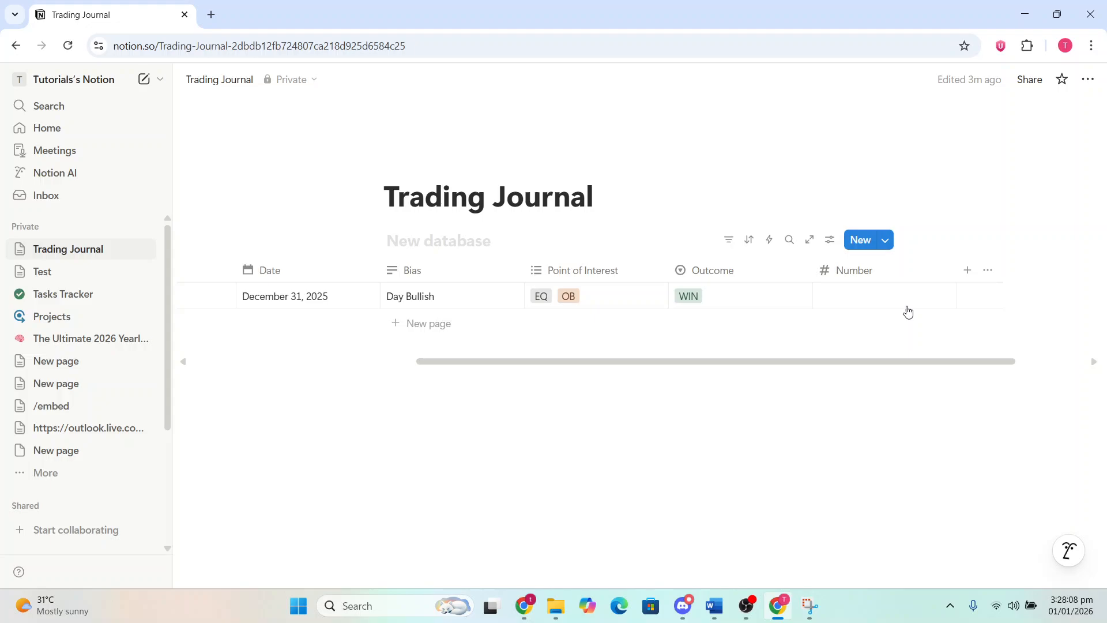
click(868, 276)
key(BackSpace)
key(BackSpace)
key(BackSpace)
key(BackSpace)
key(BackSpace)
key(BackSpace)
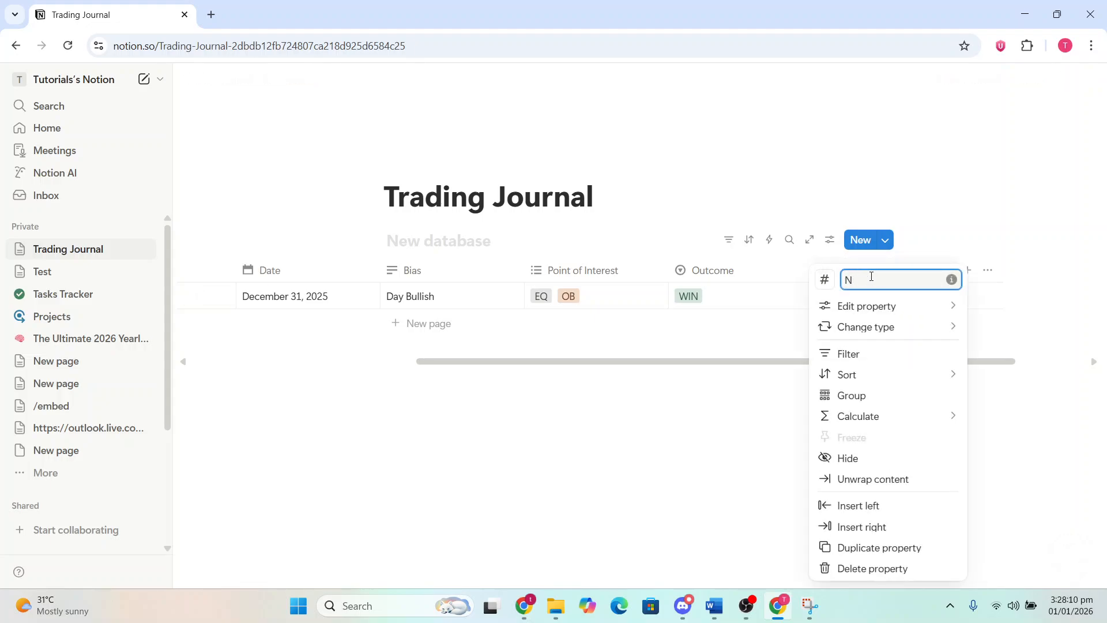
text(PNL)
Set the PNL property's number format to Percent and close its settings
click(845, 309)
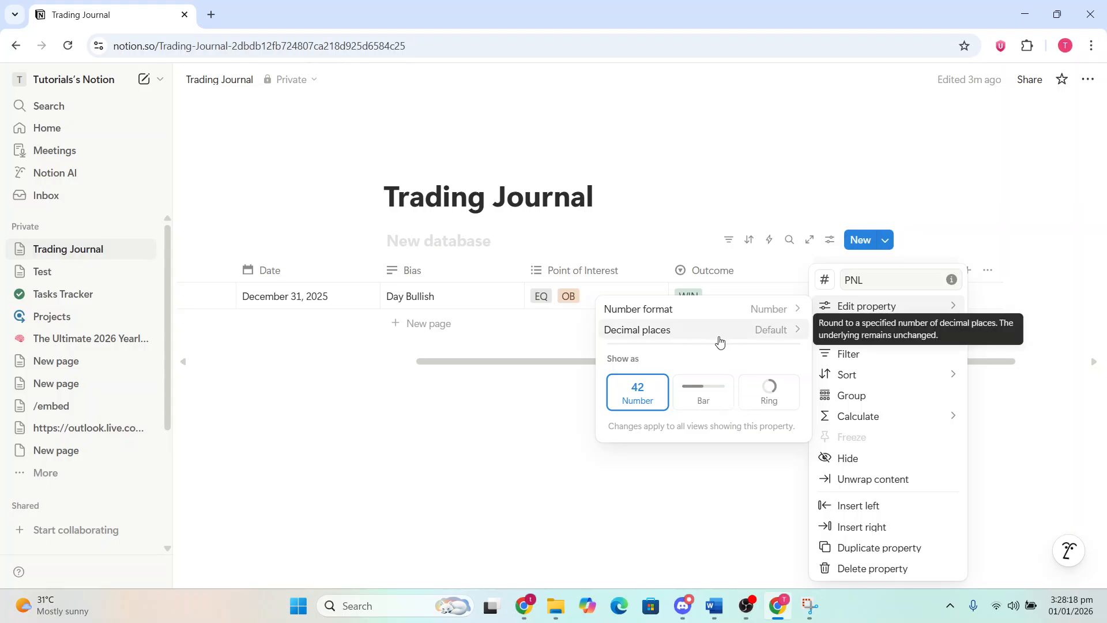
click(736, 311)
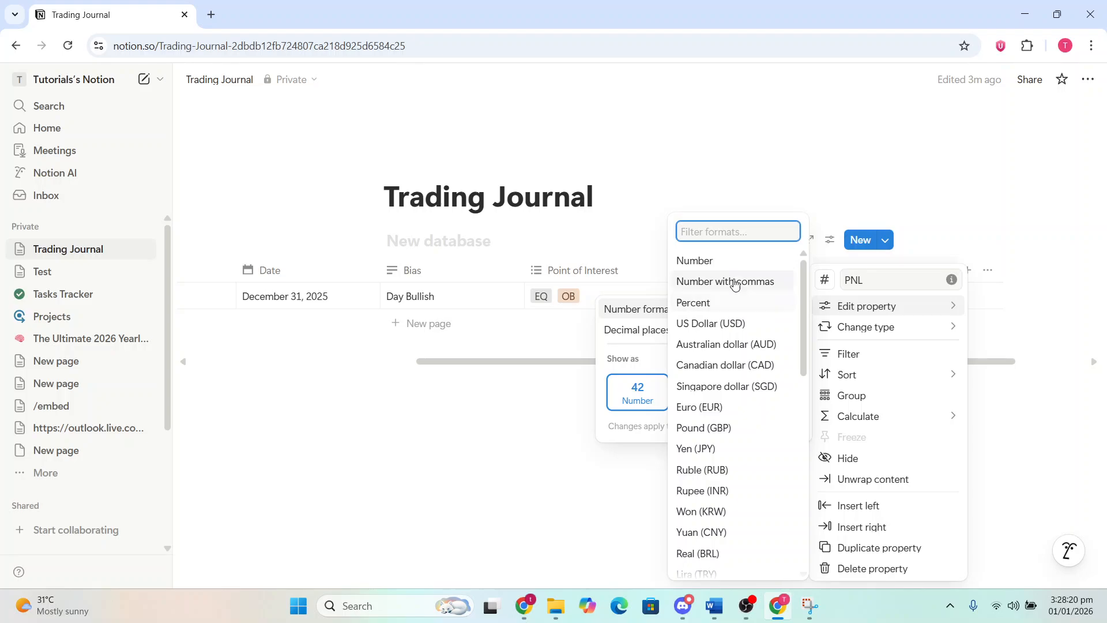
click(731, 307)
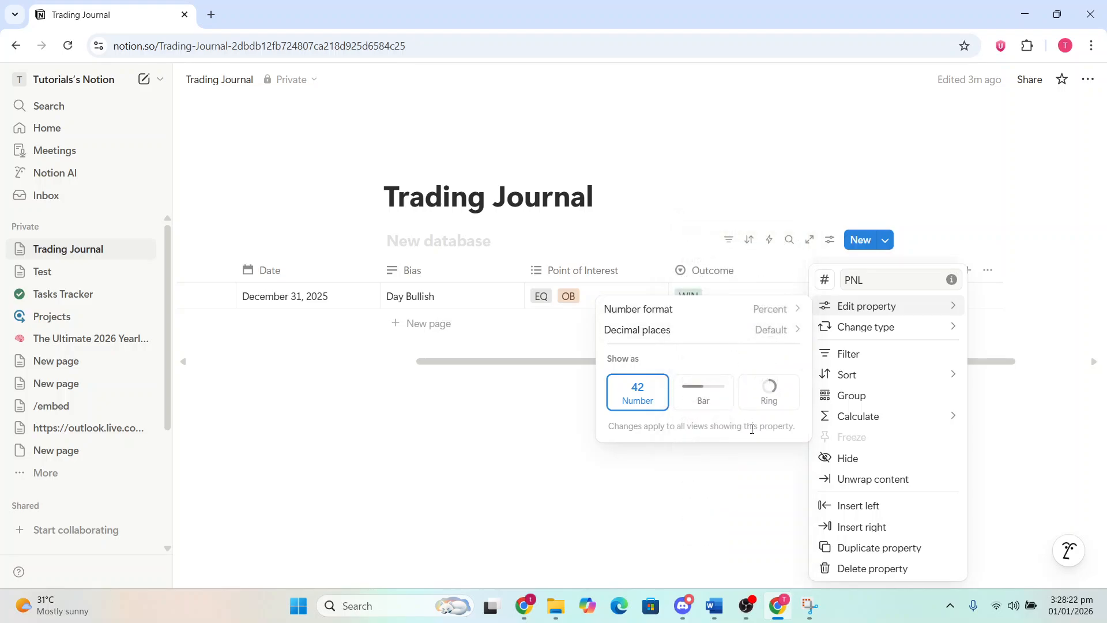
click(763, 311)
click(604, 456)
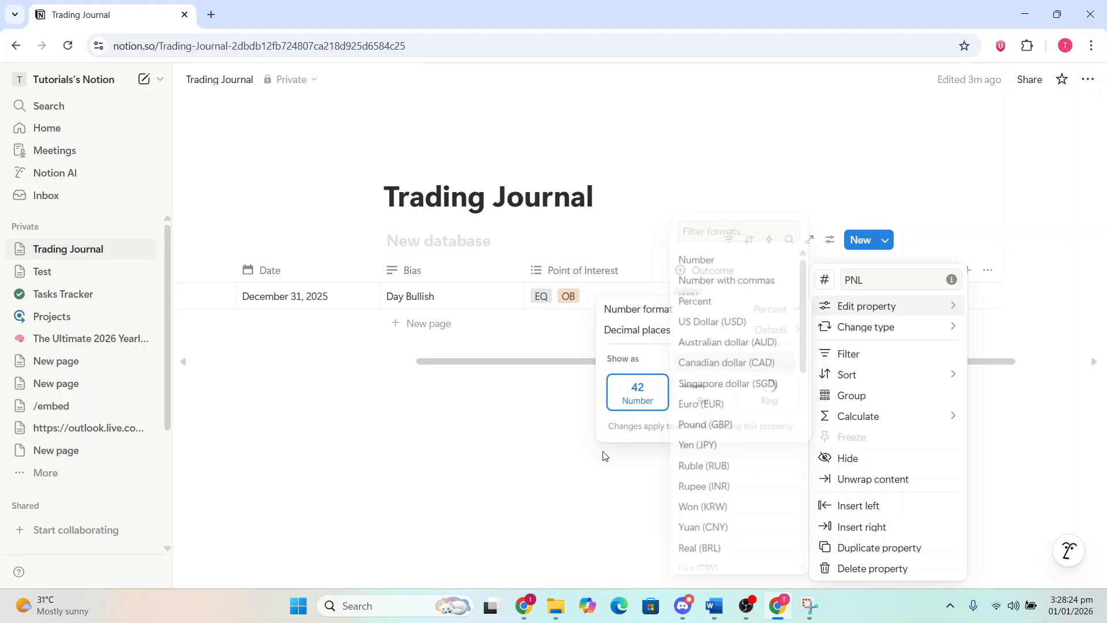
click(623, 475)
Enter a PNL of 1% for the GBP/USD trade
click(874, 302)
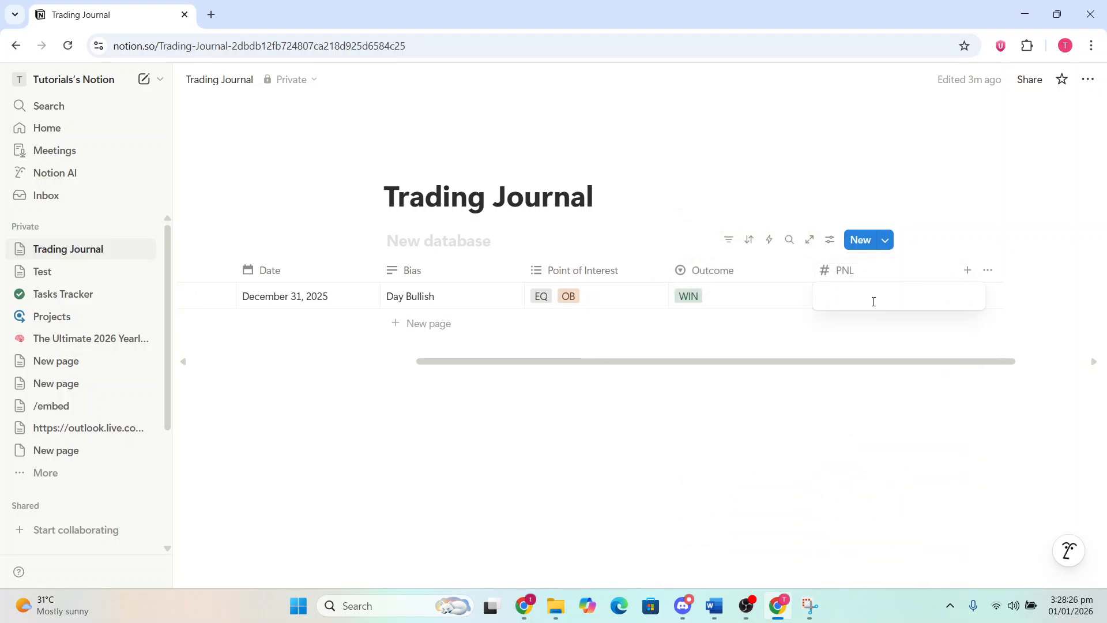
text(1)
key(Return)
click(896, 431)
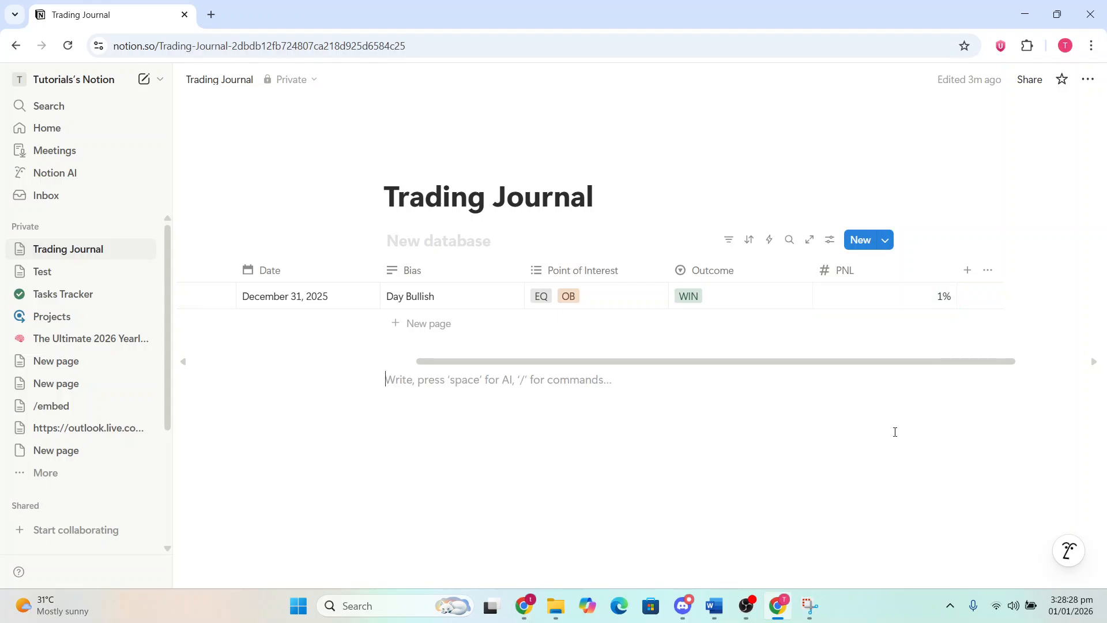
drag(736, 366, 450, 368)
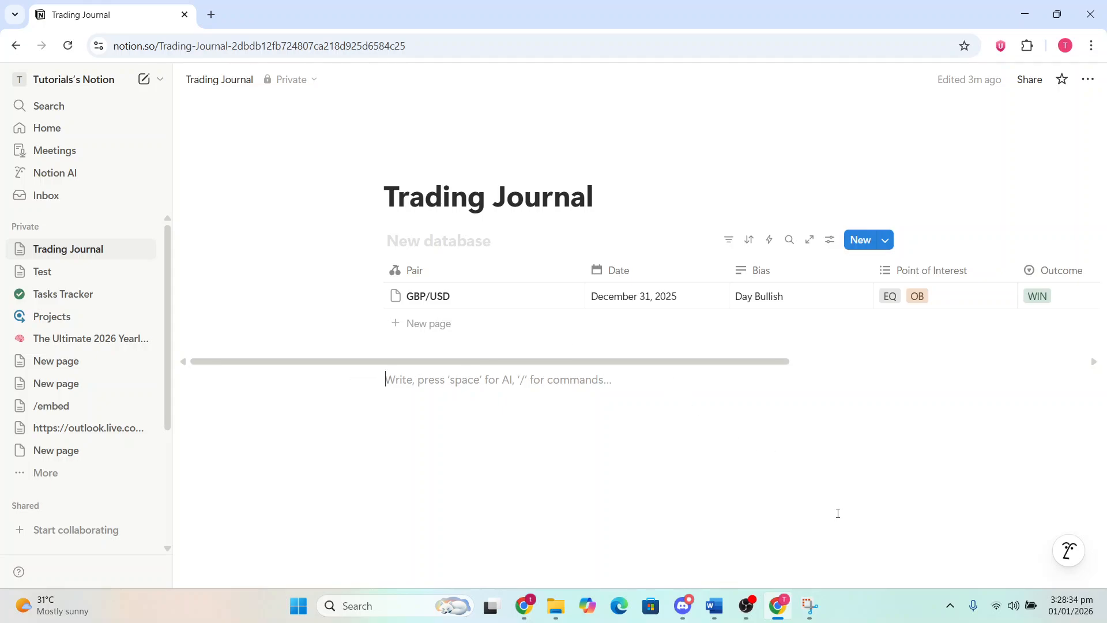
click(864, 612)
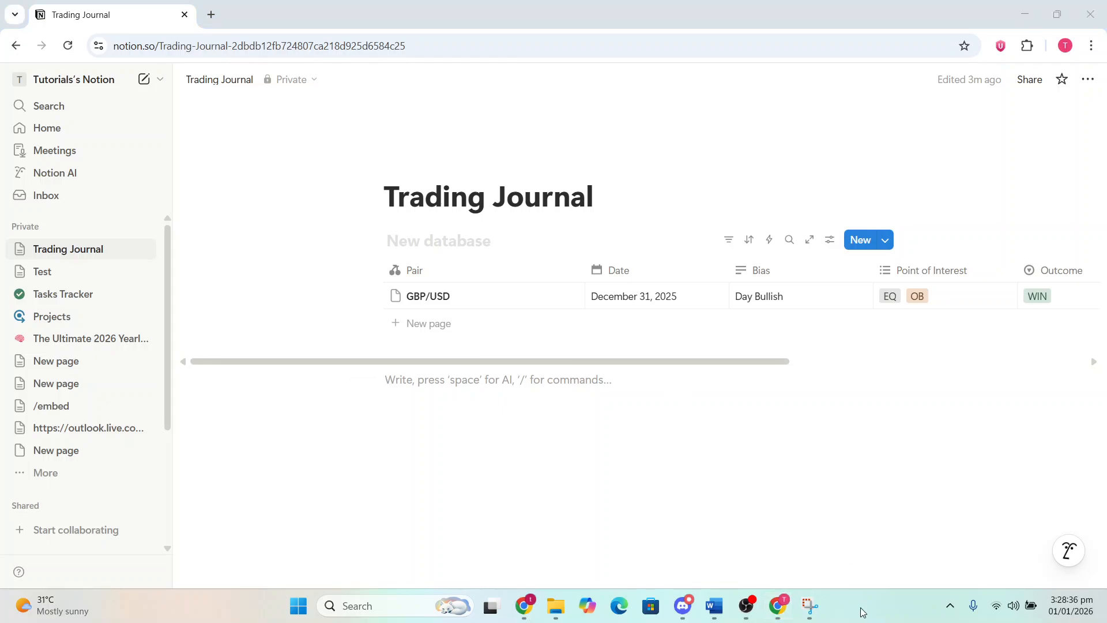